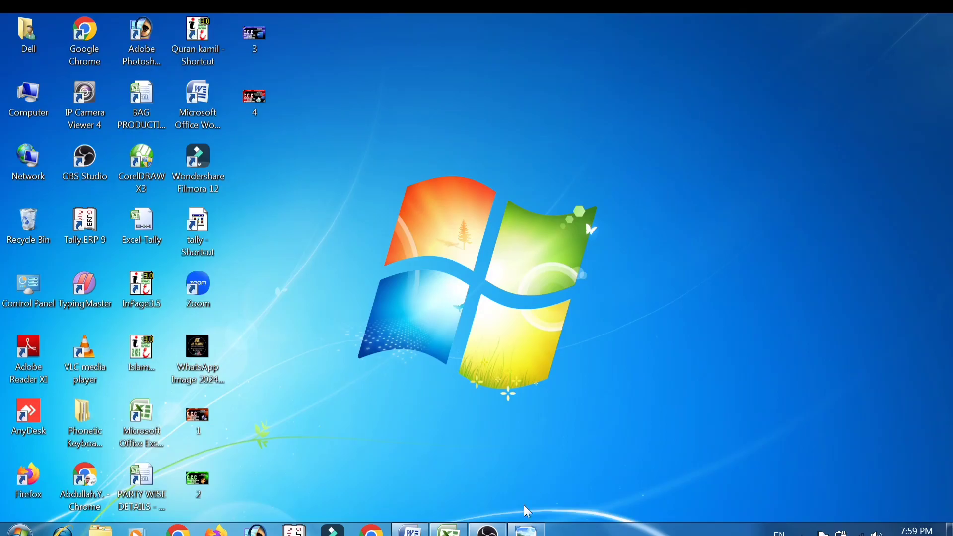
Restore the Computer Parts chart in Windows Photo Viewer from the taskbar.
click(527, 530)
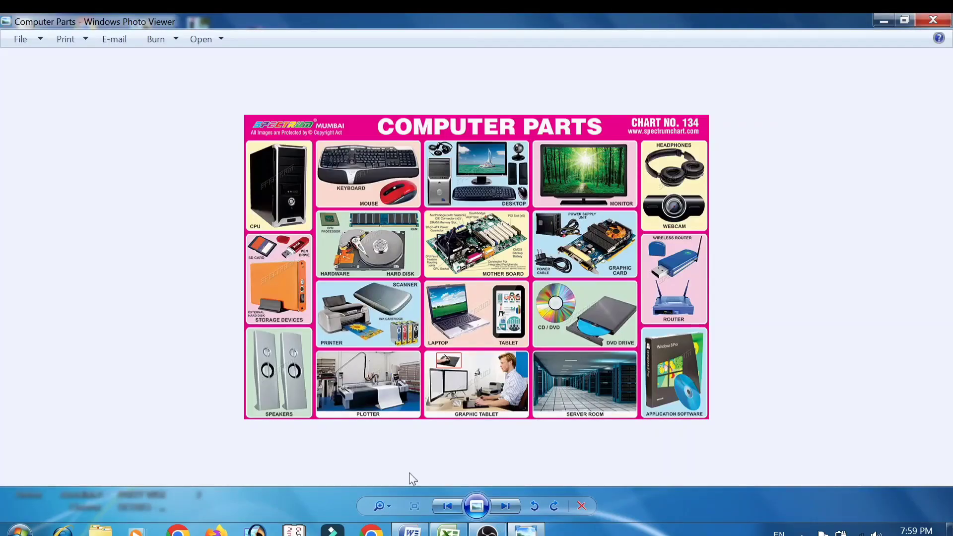
Open Print Pictures for the chart, keeping doPDF v7 as printer and A4 paper size.
click(66, 39)
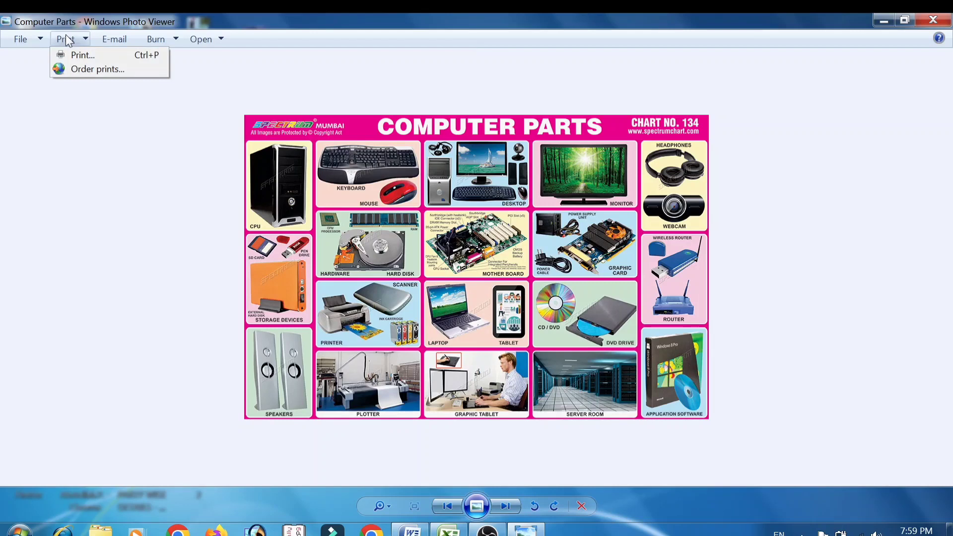
click(82, 55)
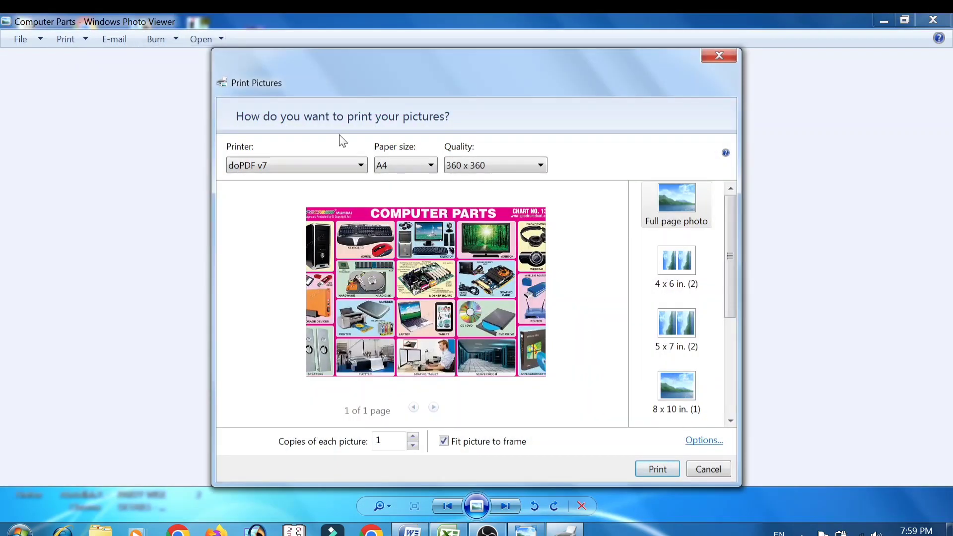
click(295, 168)
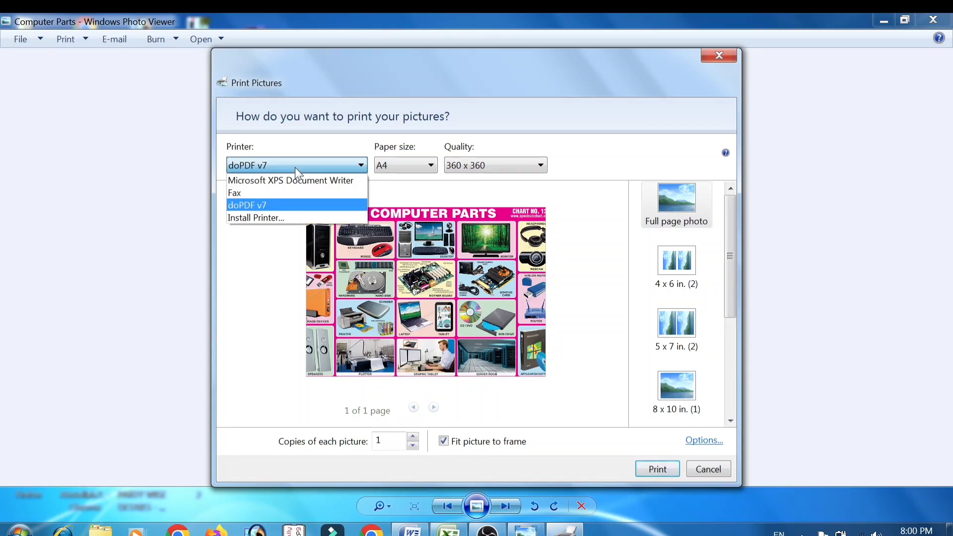
click(295, 168)
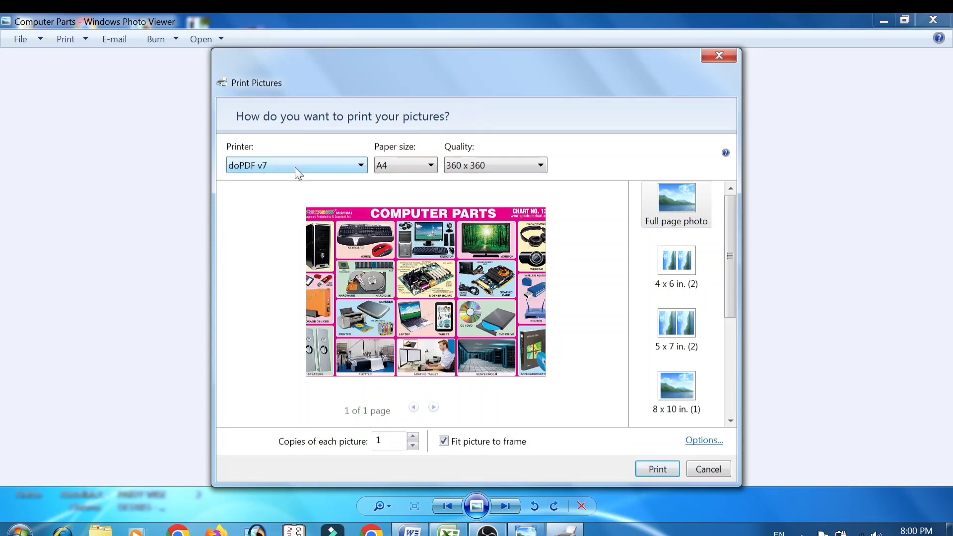
click(406, 164)
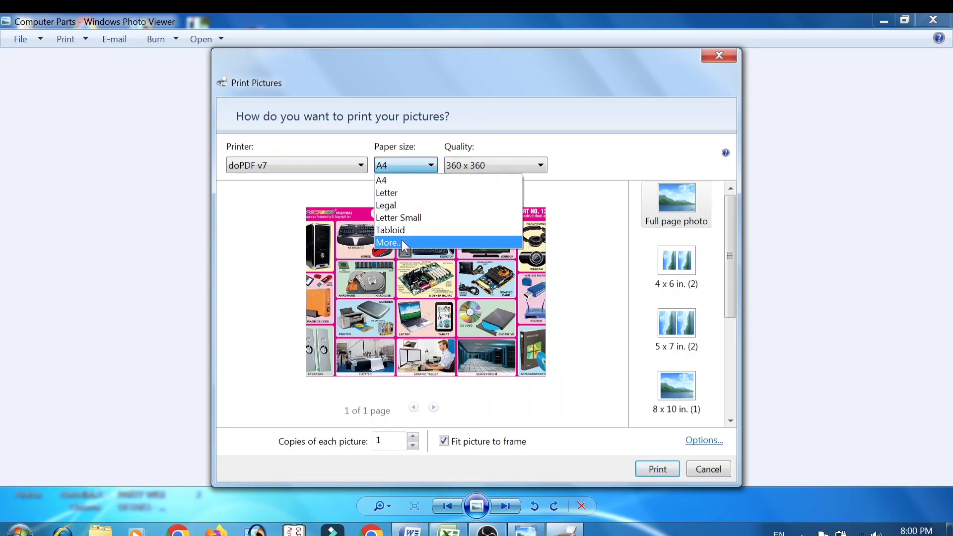
click(393, 165)
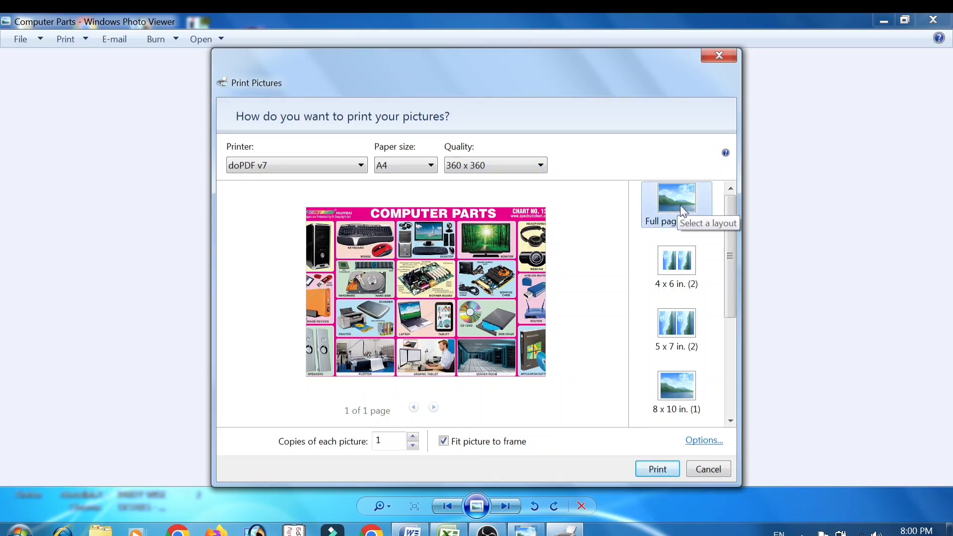
Preview the 4 x 6, 5 x 7 and Wallet layouts, turn off Fit picture to frame, then return to Full page photo.
click(680, 277)
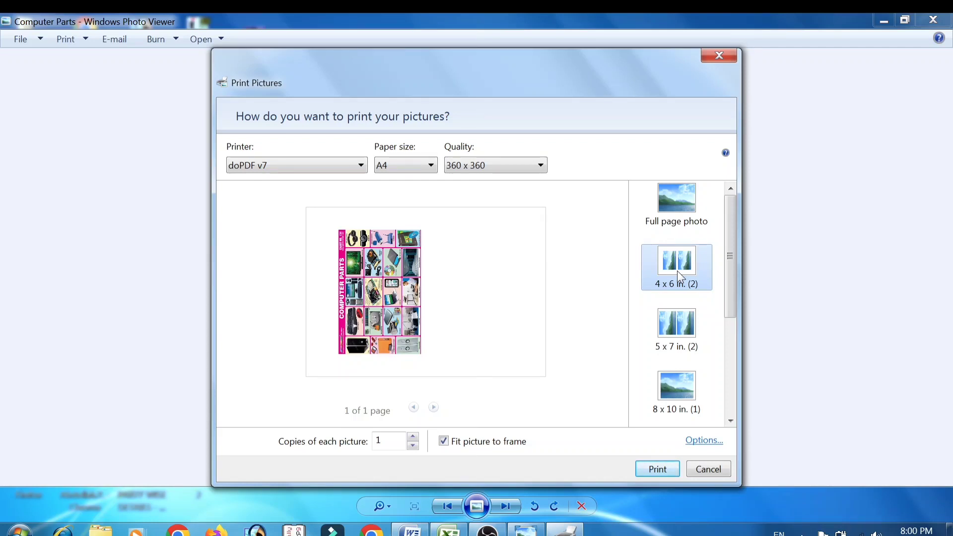
click(684, 333)
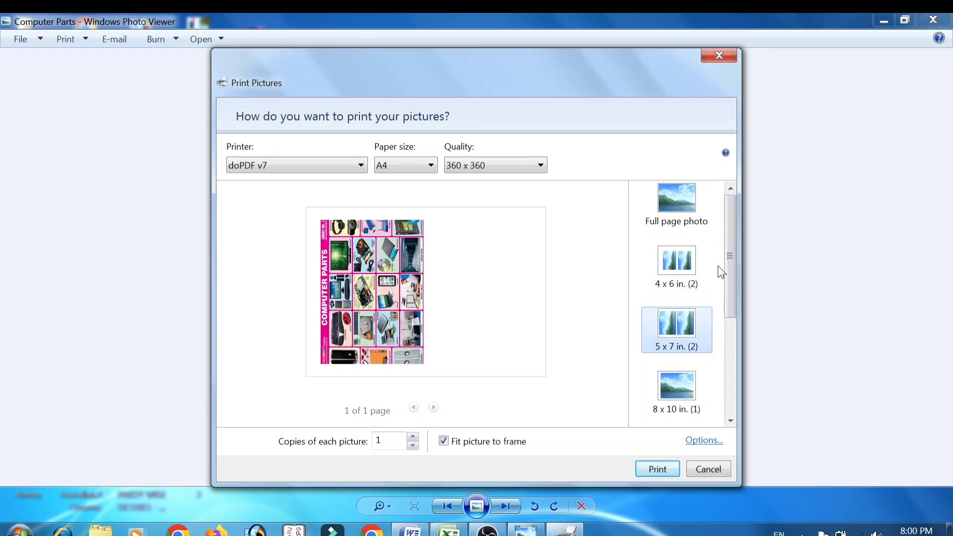
drag(732, 258, 743, 324)
click(688, 371)
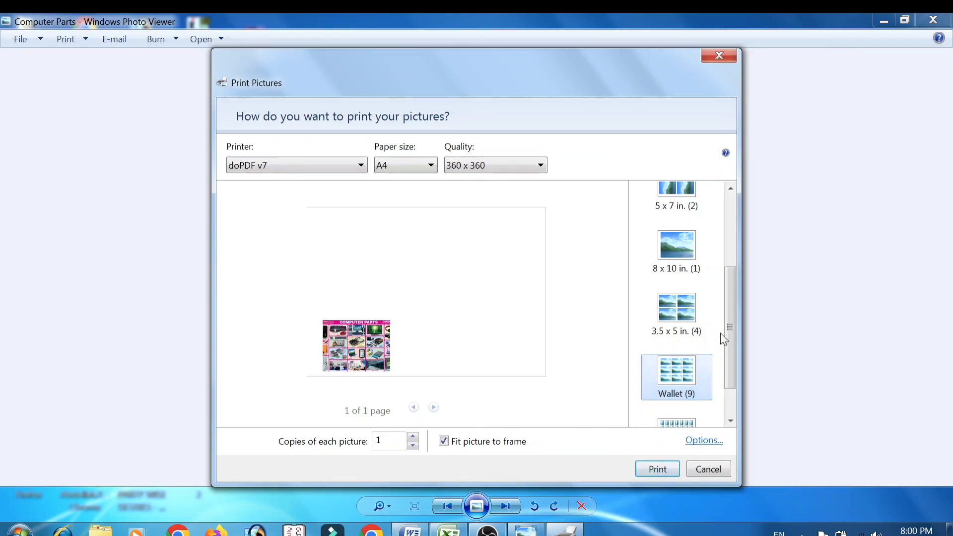
click(444, 442)
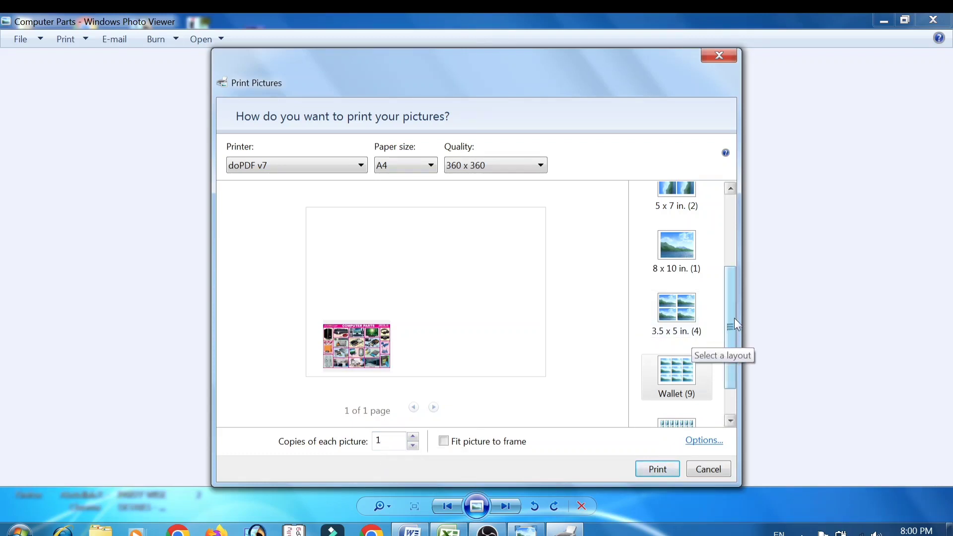
drag(733, 324, 720, 241)
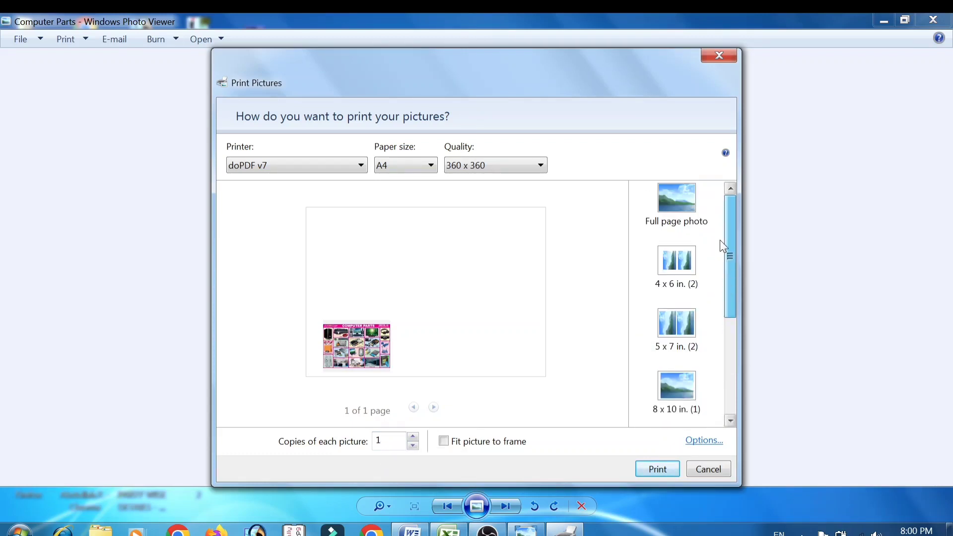
click(693, 199)
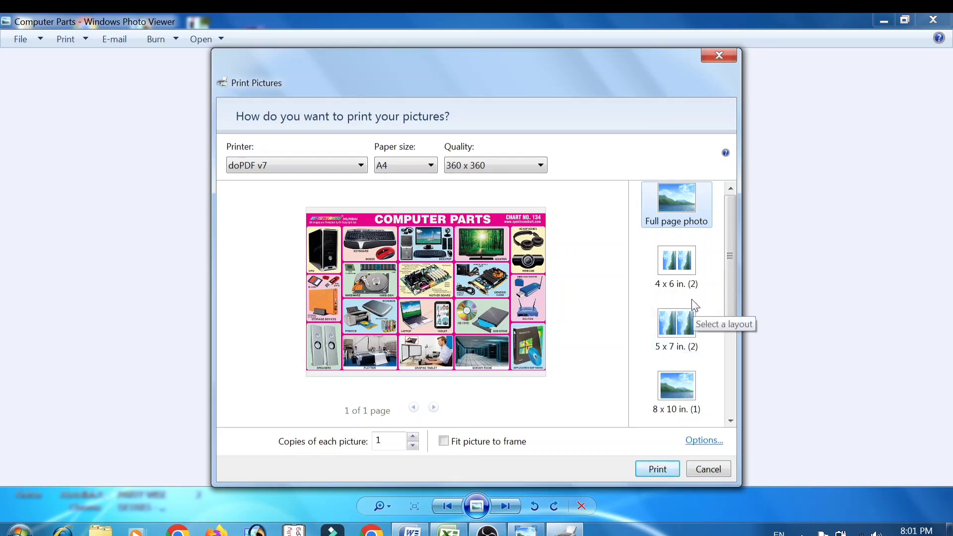
Cancel printing, close Photo Viewer, and bring Word's Document1 back up.
click(710, 55)
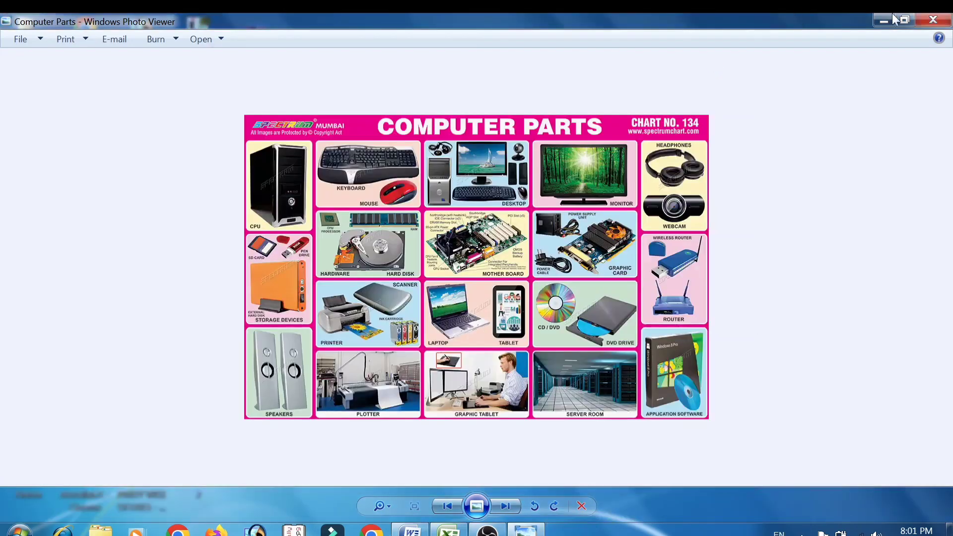
click(934, 19)
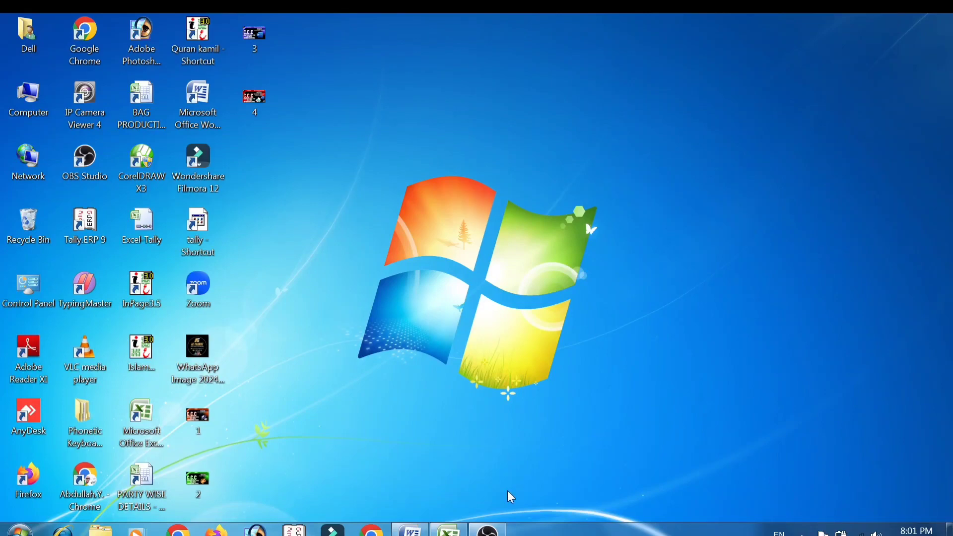
click(410, 529)
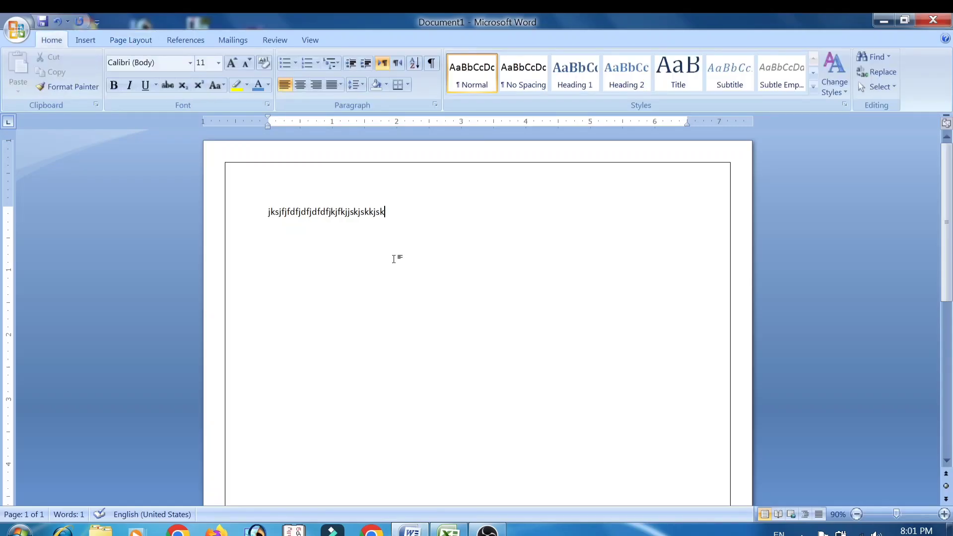
Open Word's Print dialog for Document1 and choose doPDF v7 from the printer list.
key(ctrl+p)
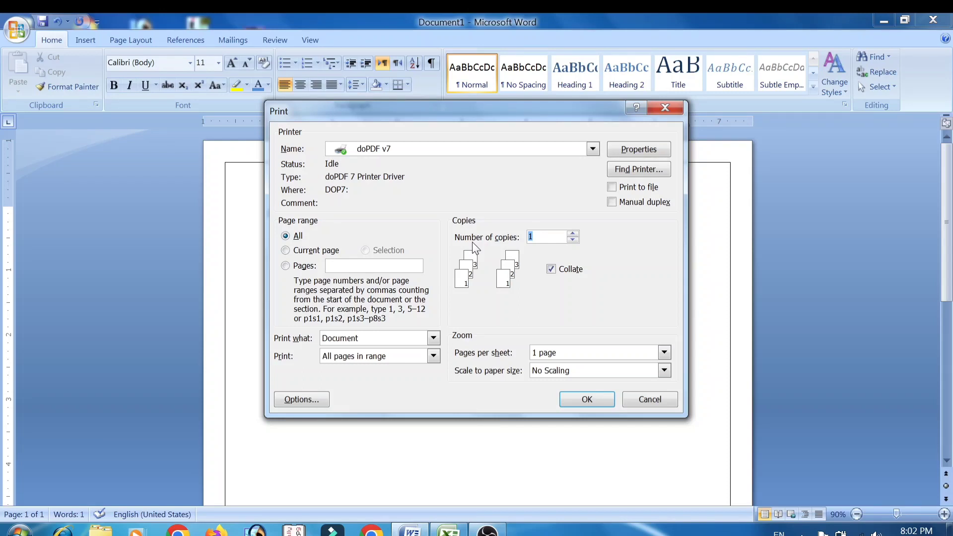
click(592, 150)
click(591, 150)
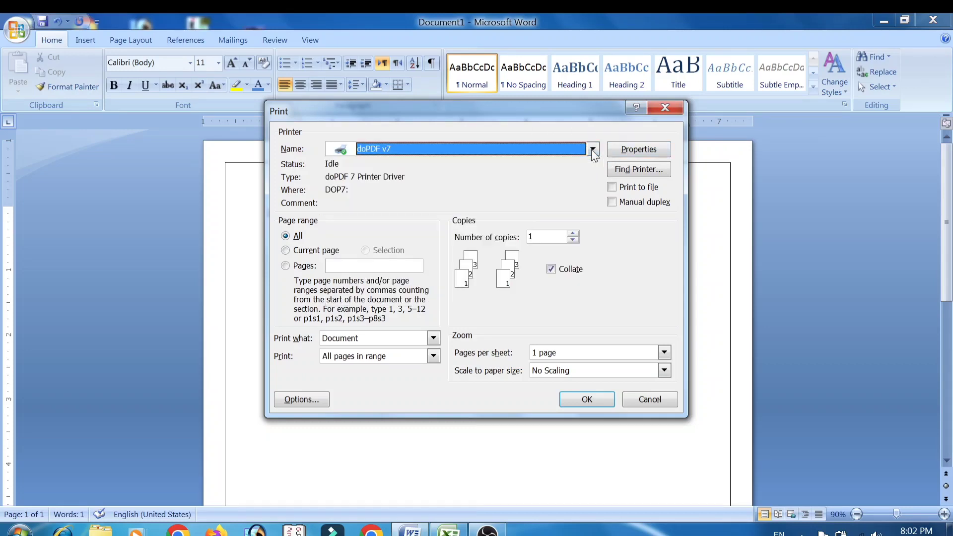
click(634, 149)
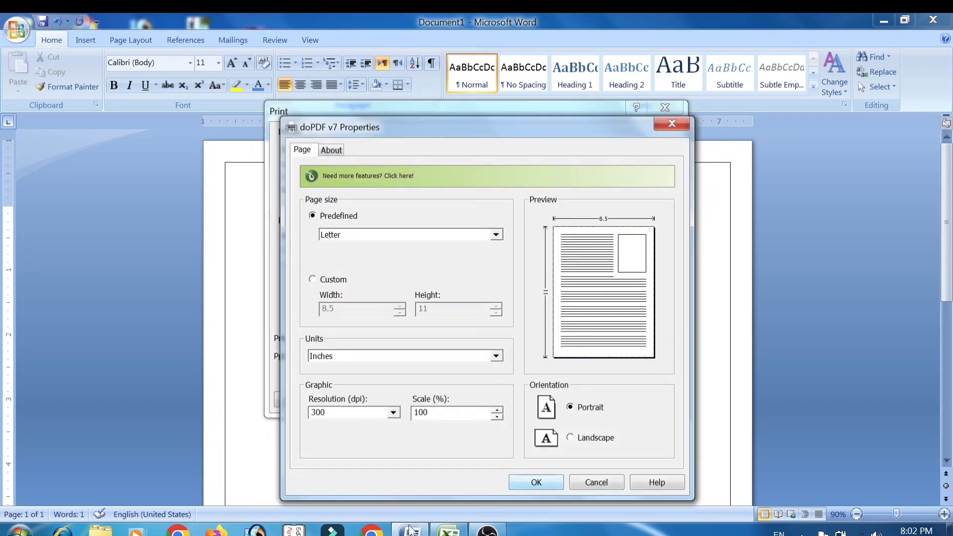
click(497, 234)
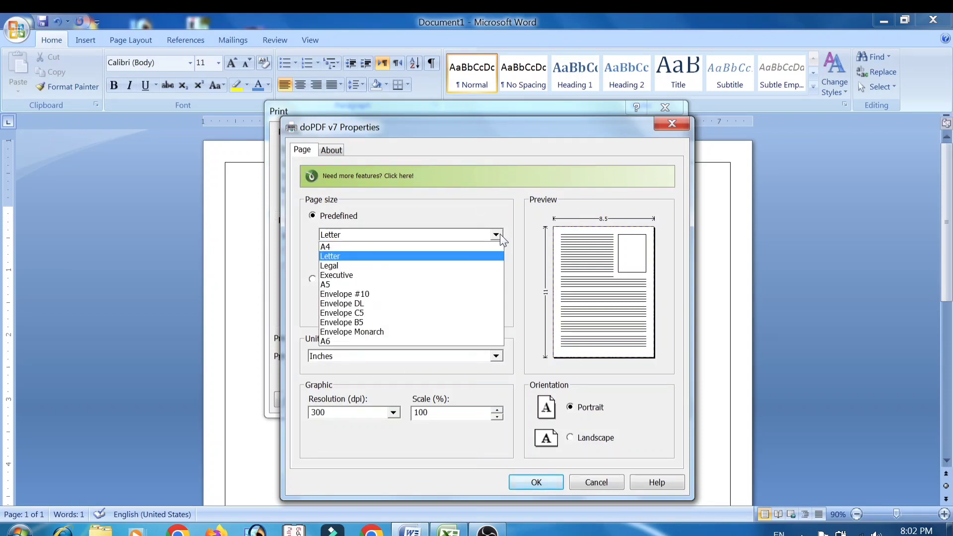
click(497, 235)
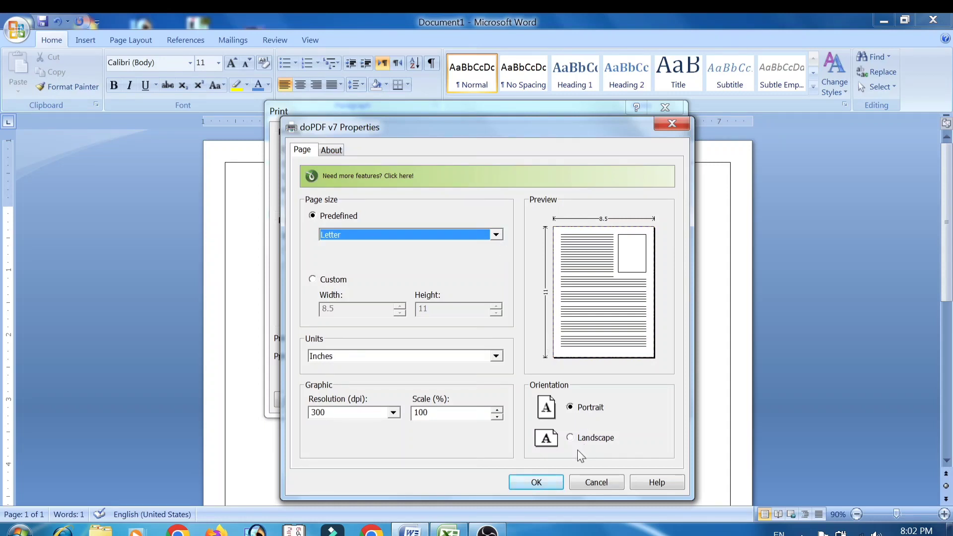
click(553, 486)
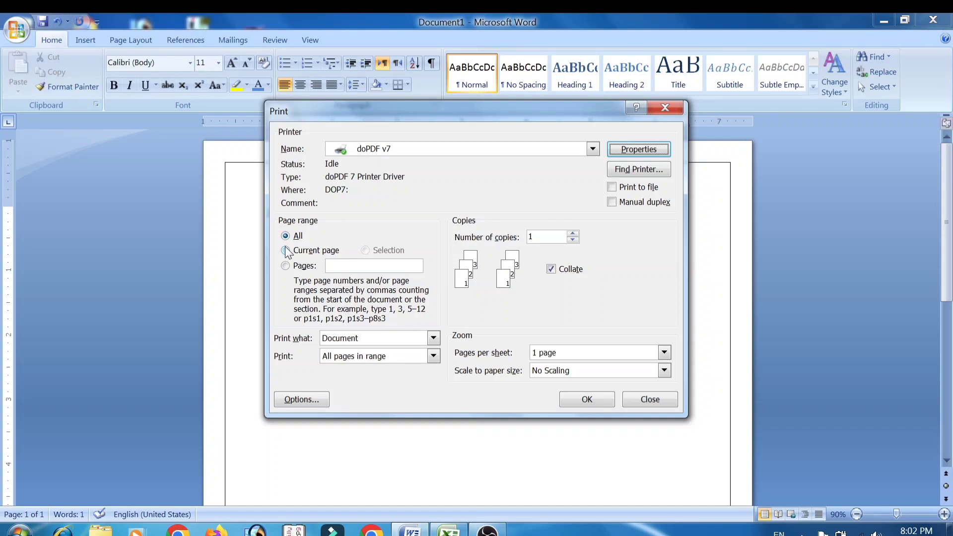
Set the print range to pages 1,2,4.
click(285, 250)
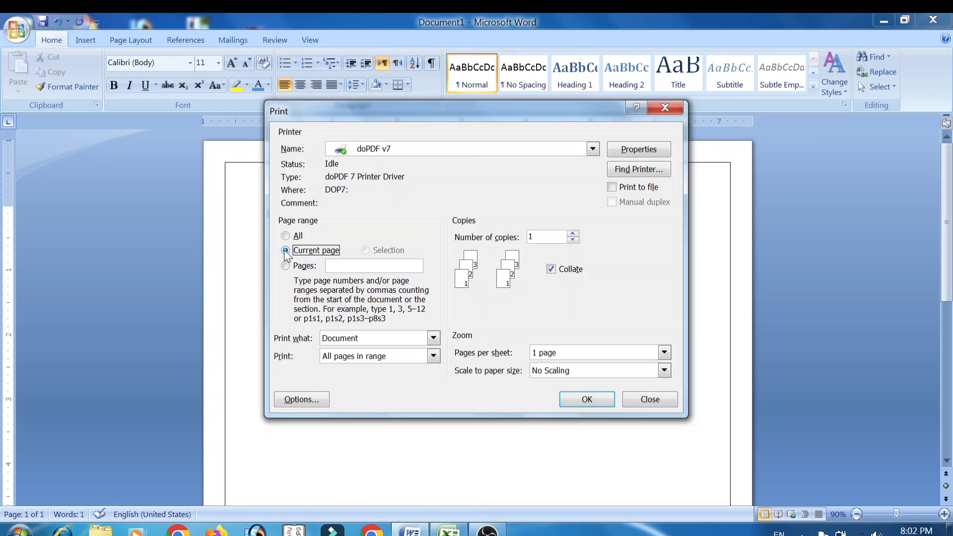
click(285, 266)
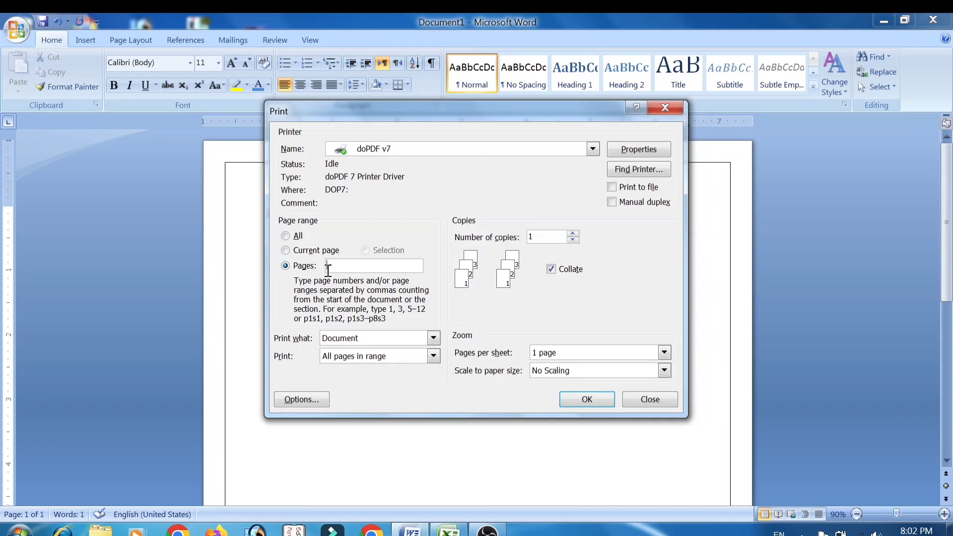
text(1,)
text(2,4,)
Close the Print dialog without printing, minimize Word, and return to the Bill Format workbook.
click(670, 107)
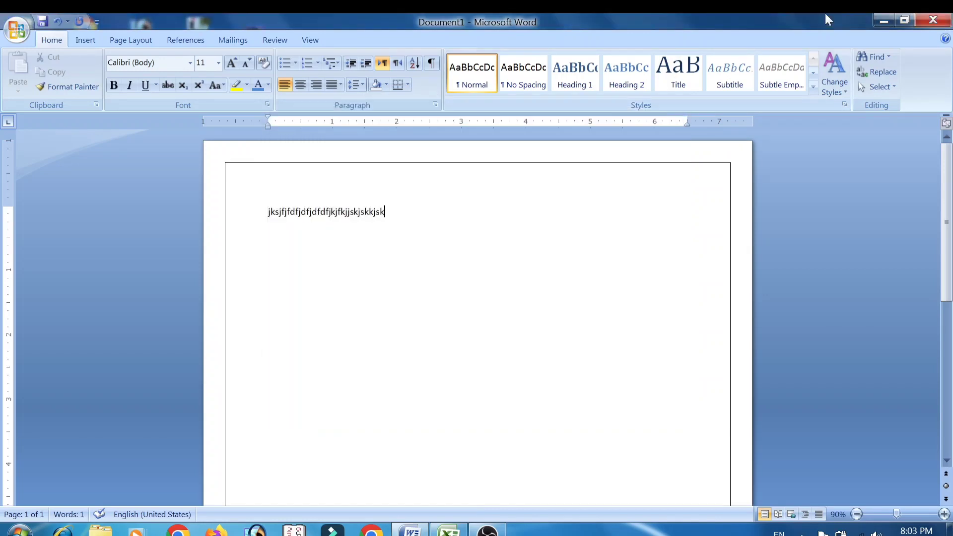
click(882, 20)
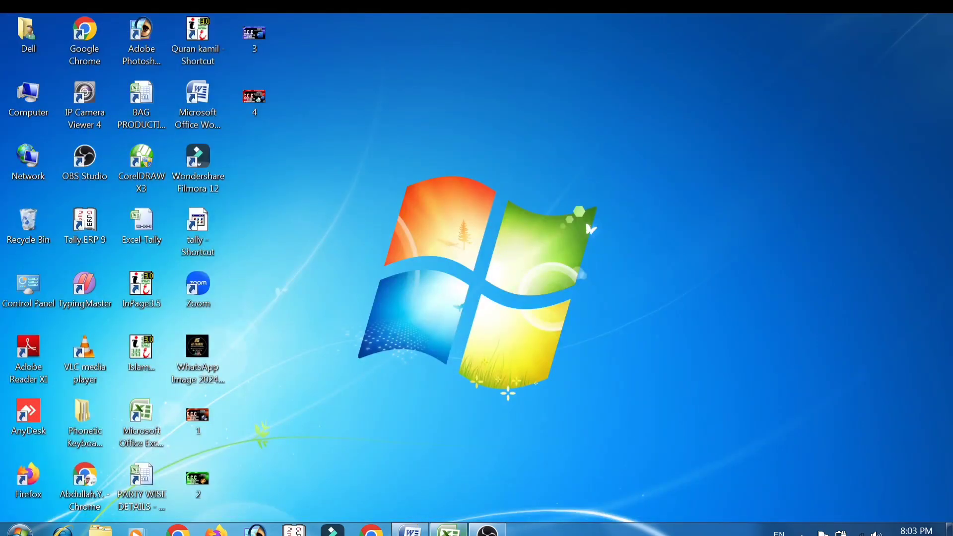
click(448, 530)
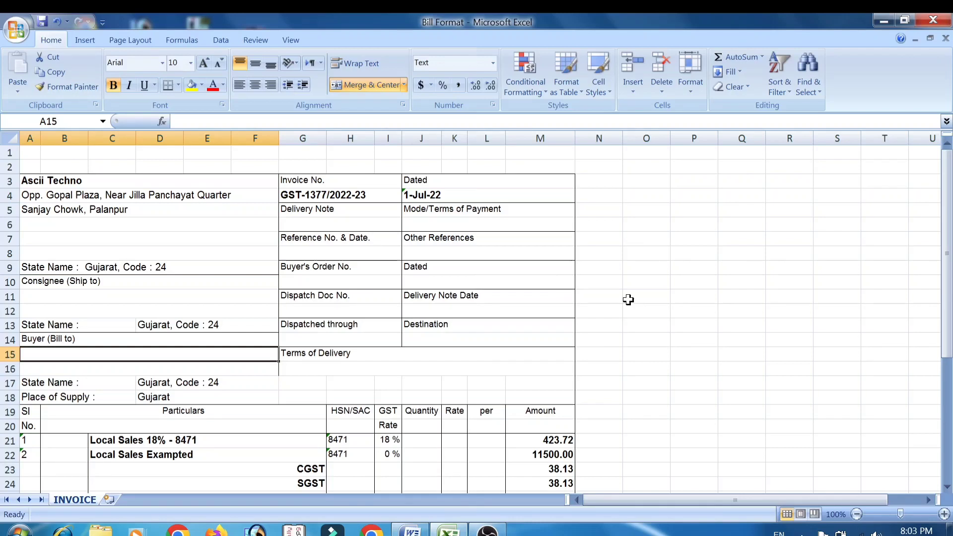
Give the invoice Narrow margins, A4 paper and Portrait orientation, then open the Print dialog.
click(141, 43)
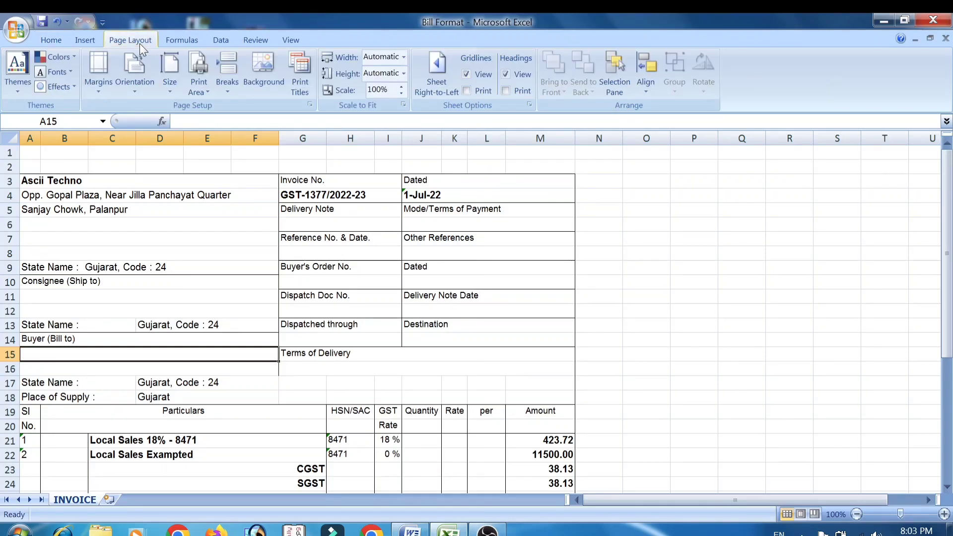
click(105, 75)
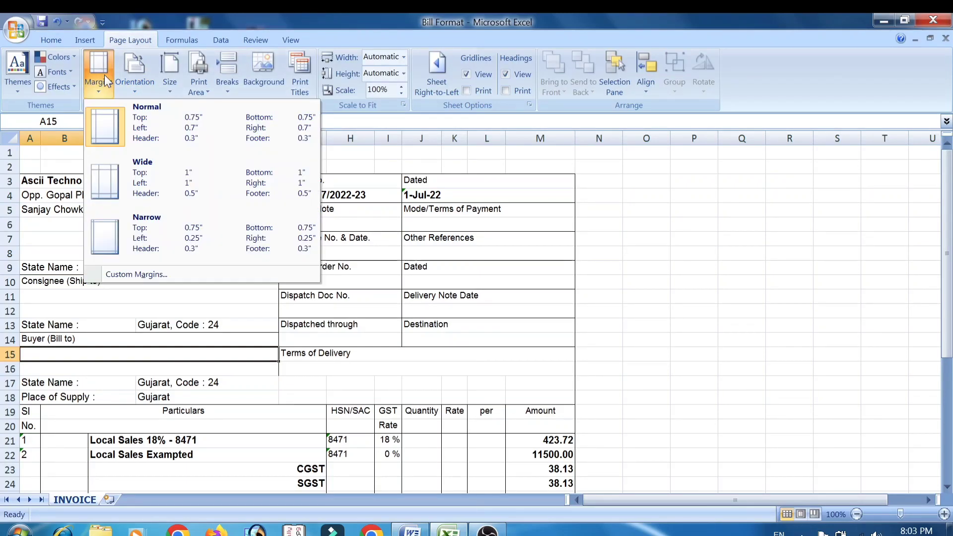
click(132, 234)
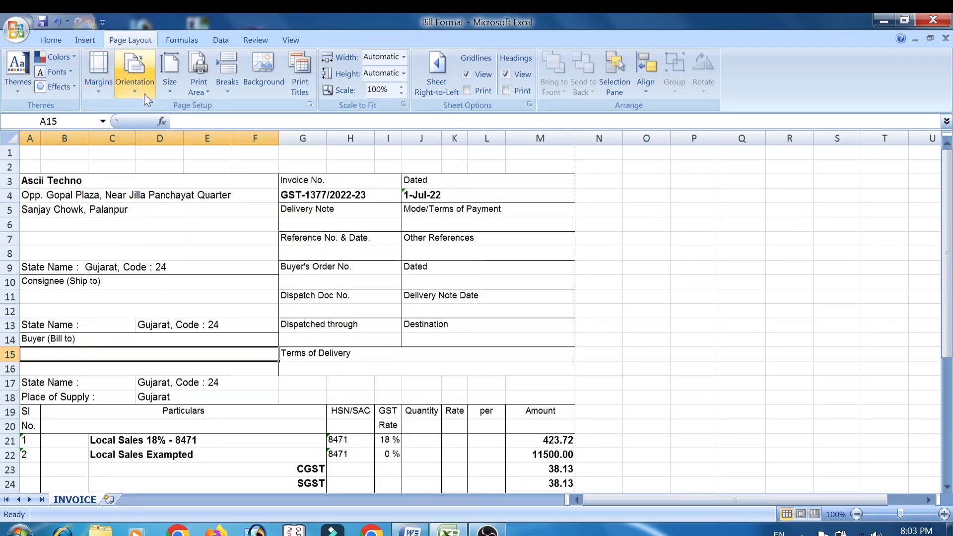
click(166, 75)
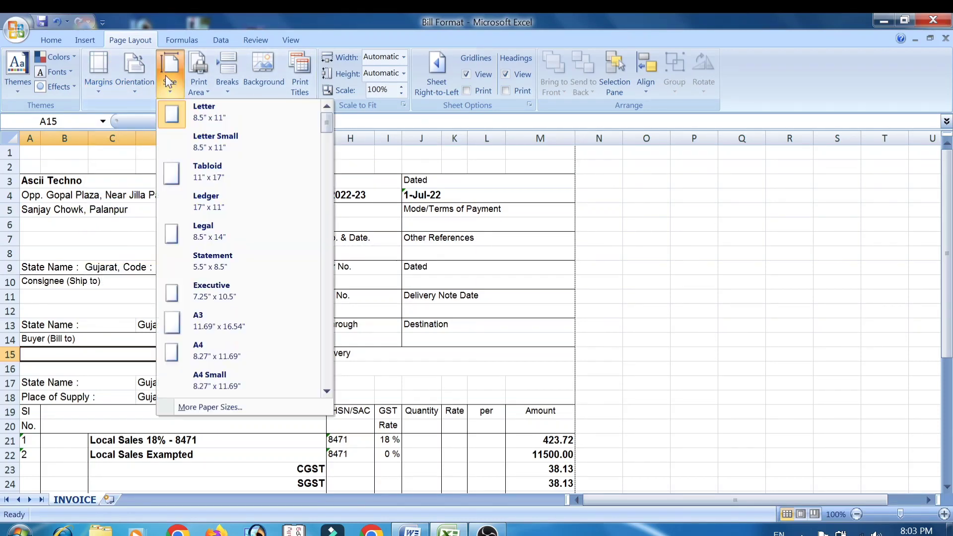
click(106, 80)
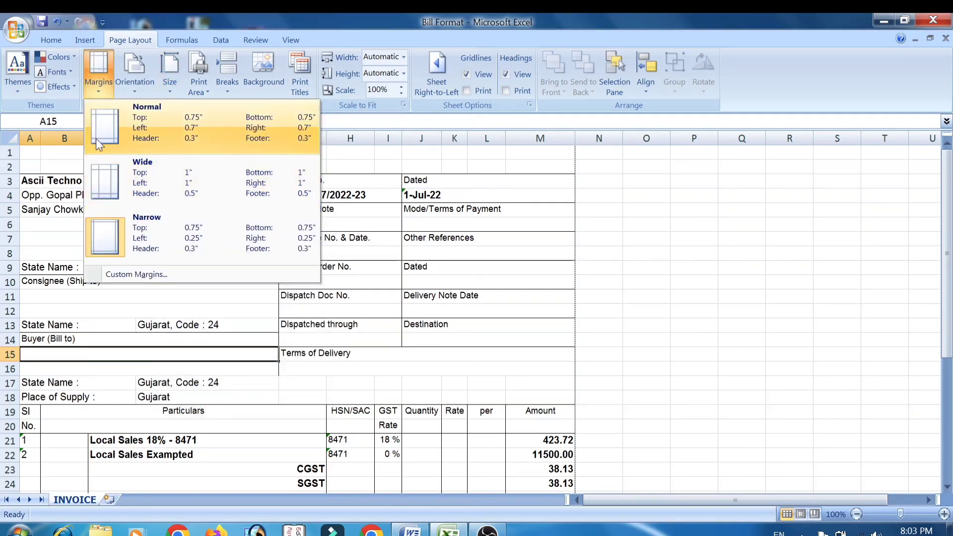
click(114, 219)
click(171, 85)
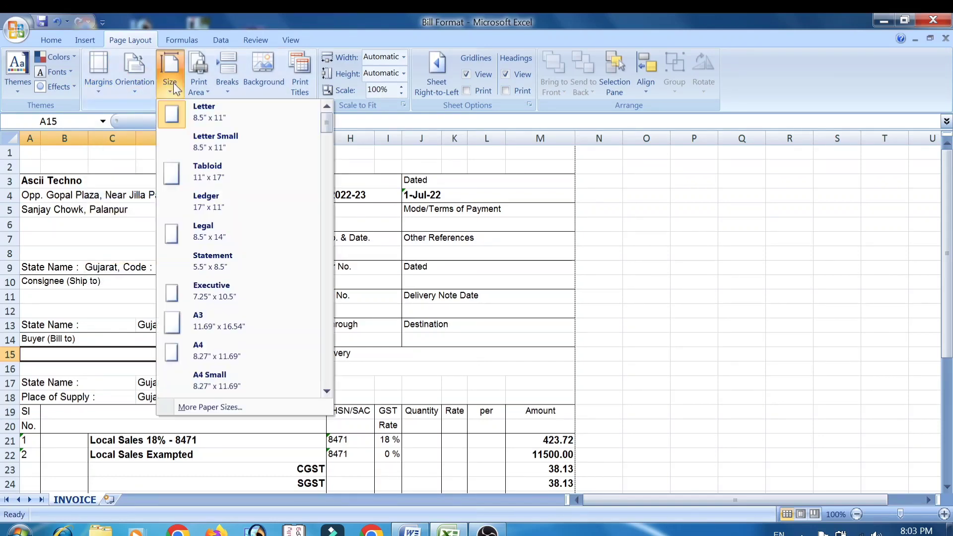
click(199, 350)
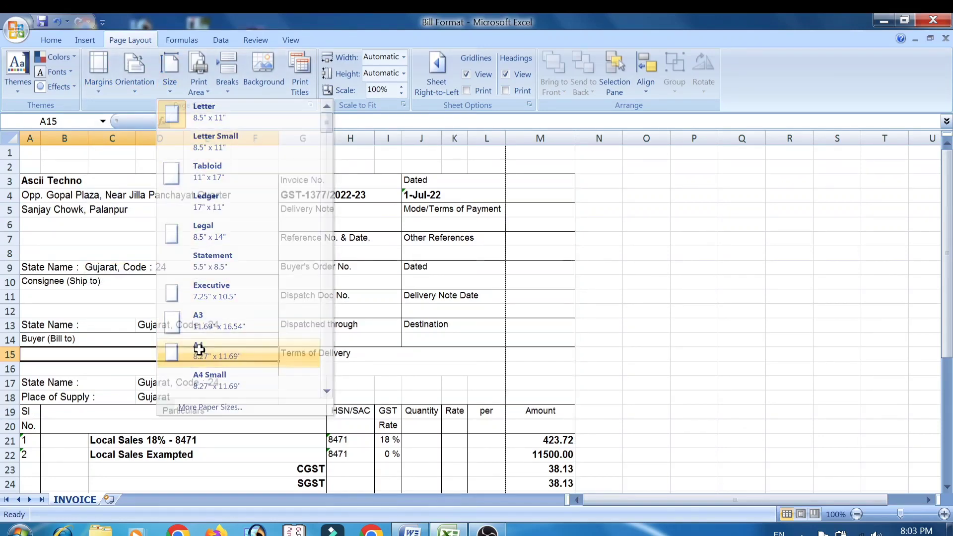
click(146, 86)
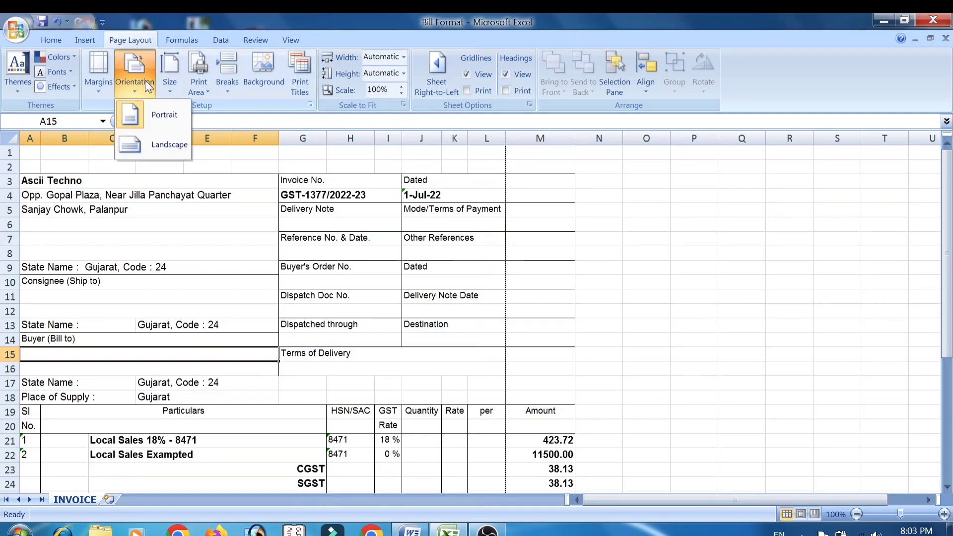
click(153, 118)
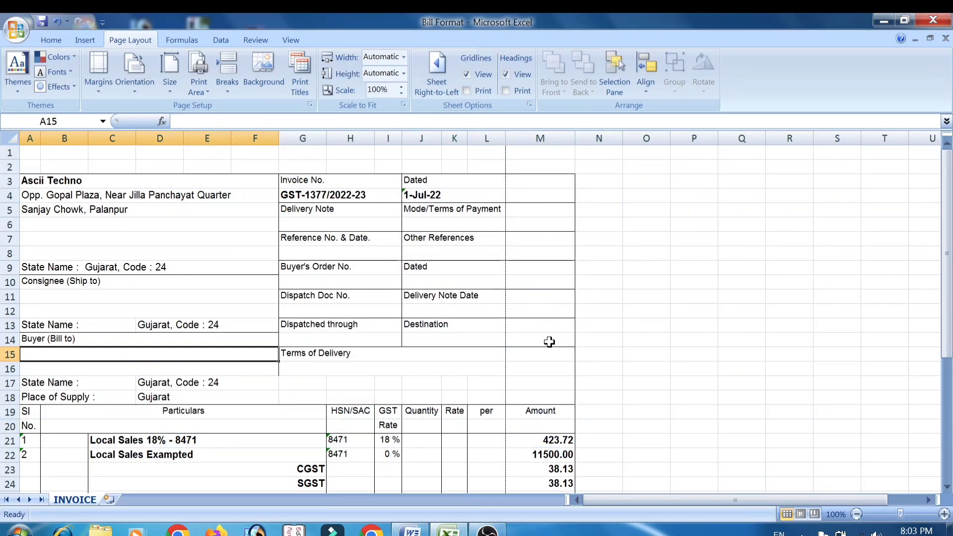
key(ctrl+p)
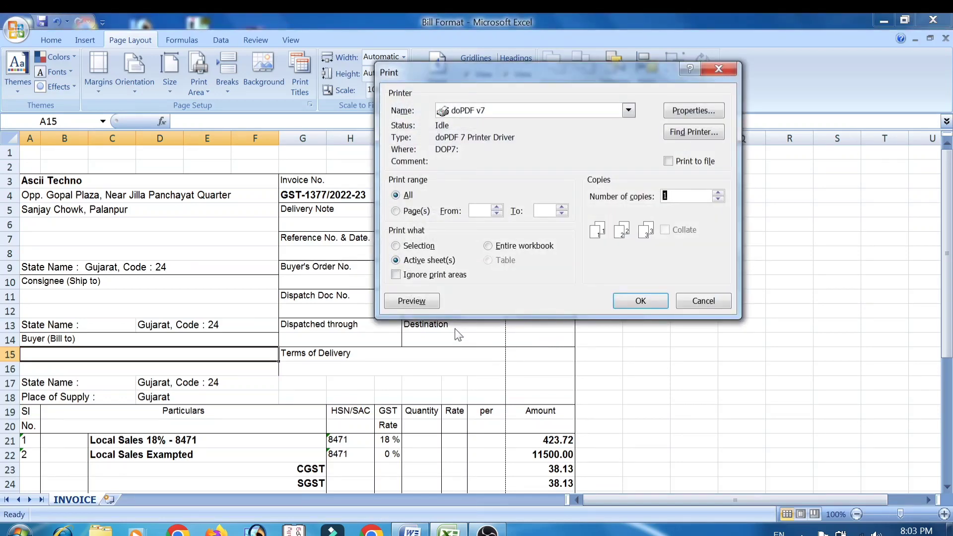
Preview the invoice, zoom in and back out to the full page, then close the preview.
click(423, 301)
click(484, 215)
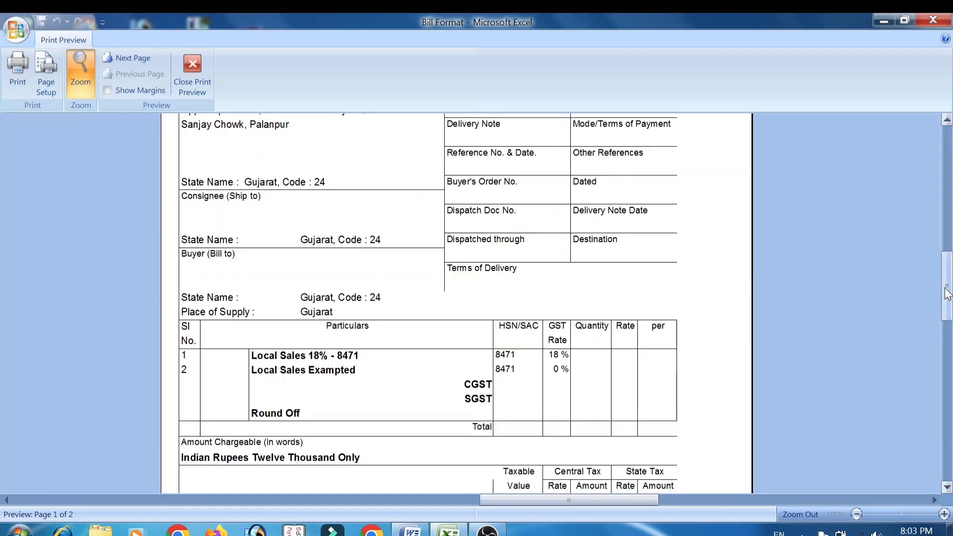
drag(948, 293, 948, 206)
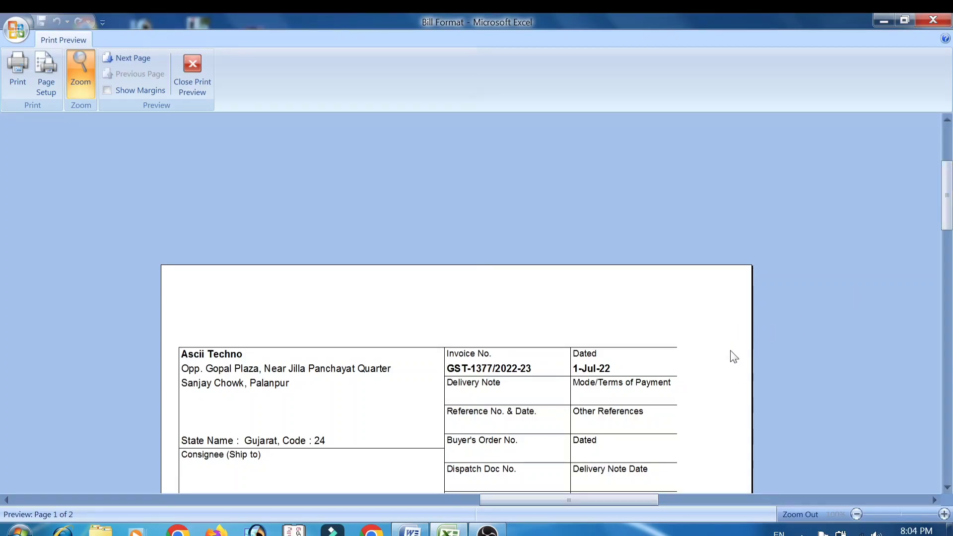
click(809, 306)
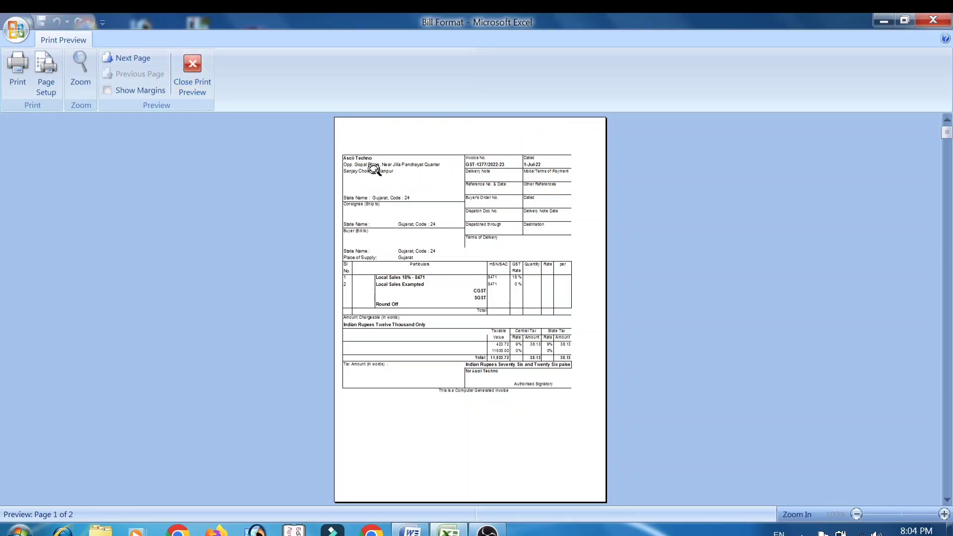
click(190, 63)
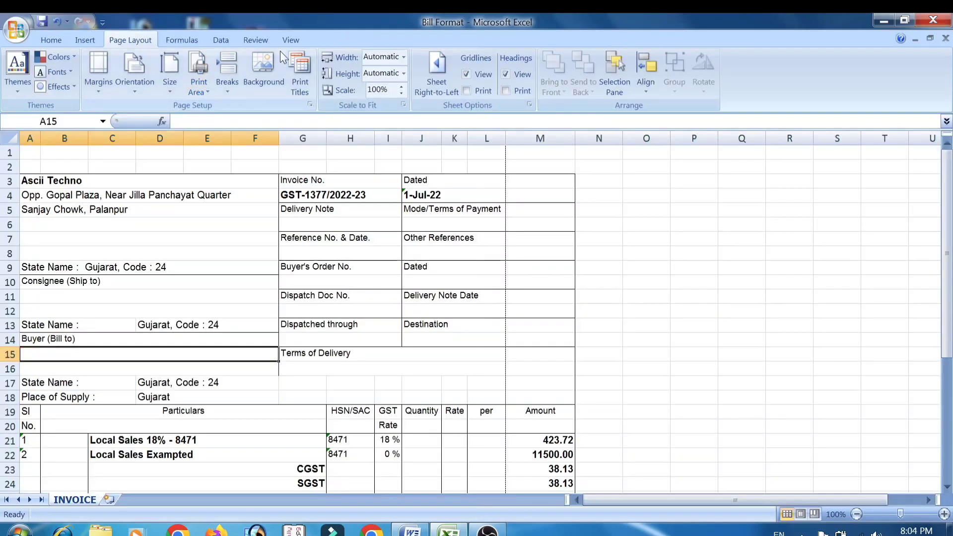
Scroll back to the top of the invoice and open the Print dialog with doPDF v7.
drag(947, 254, 947, 377)
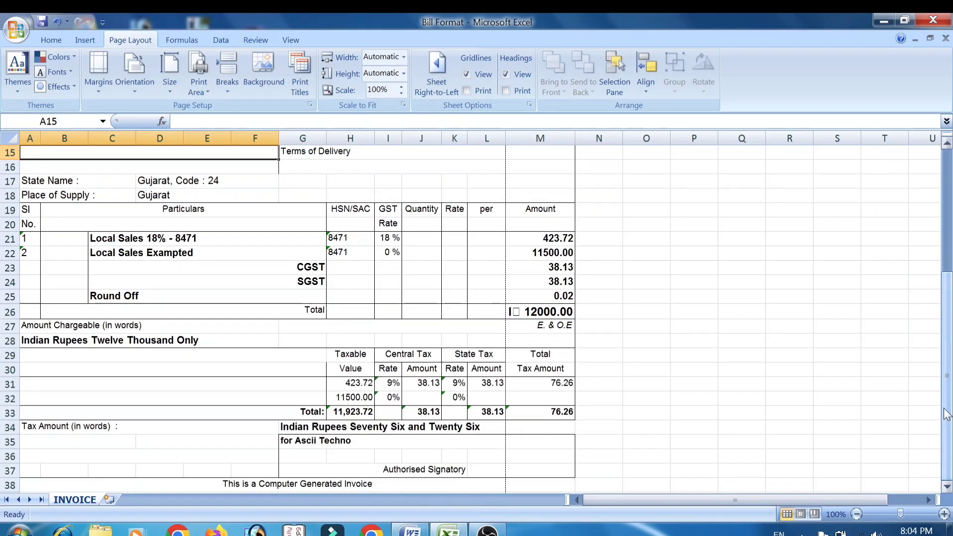
drag(947, 253, 869, 481)
click(856, 475)
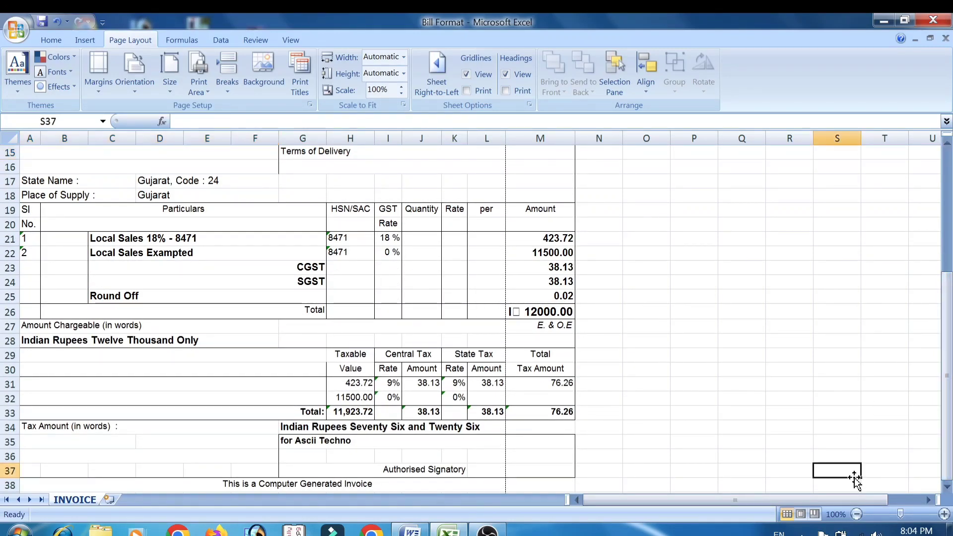
key(Down)
key(Down)
key(Down)
key(Down)
key(Down)
key(Down)
key(Down)
key(Down)
key(Down)
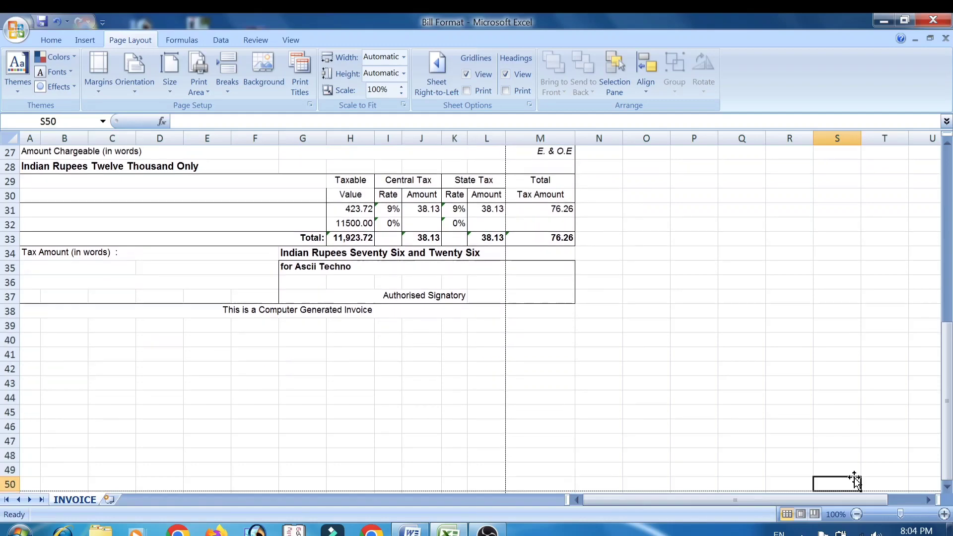
key(Down)
key(Down)
key(Down)
key(Down)
key(Down)
key(Down)
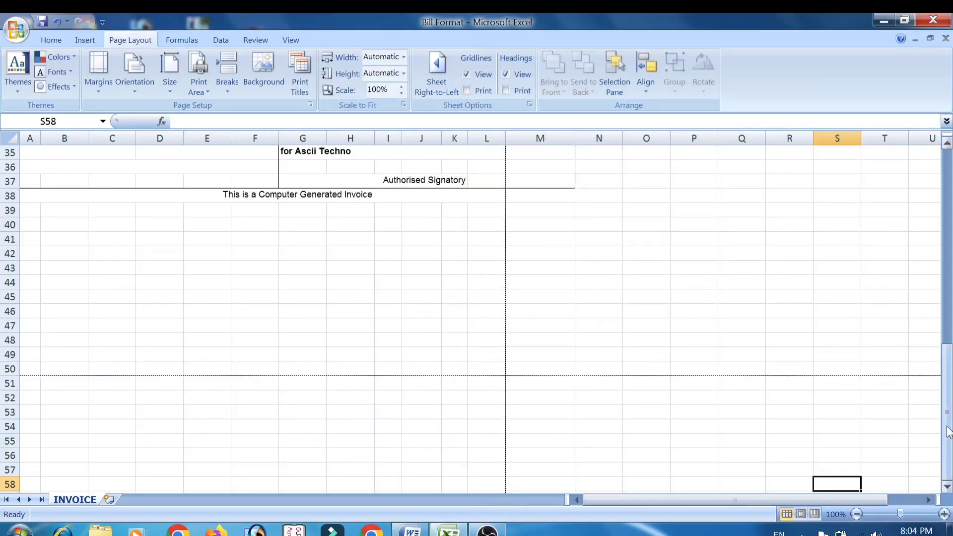
scroll(938, 322, up, 8)
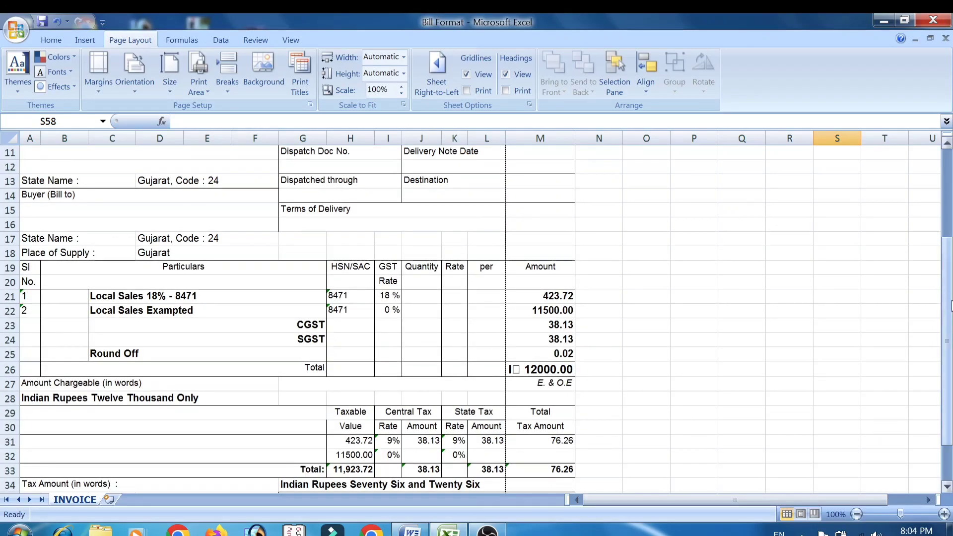
drag(950, 313, 949, 201)
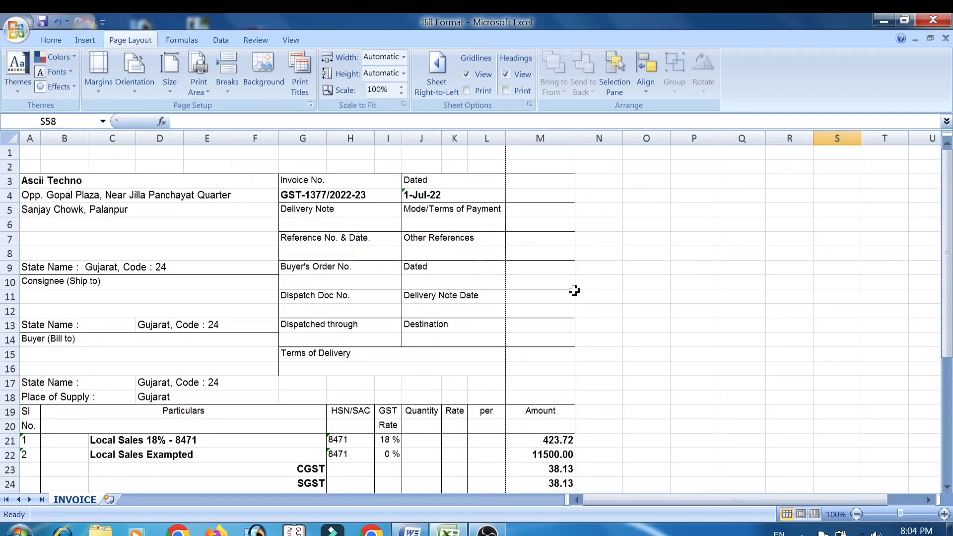
key(ctrl+p)
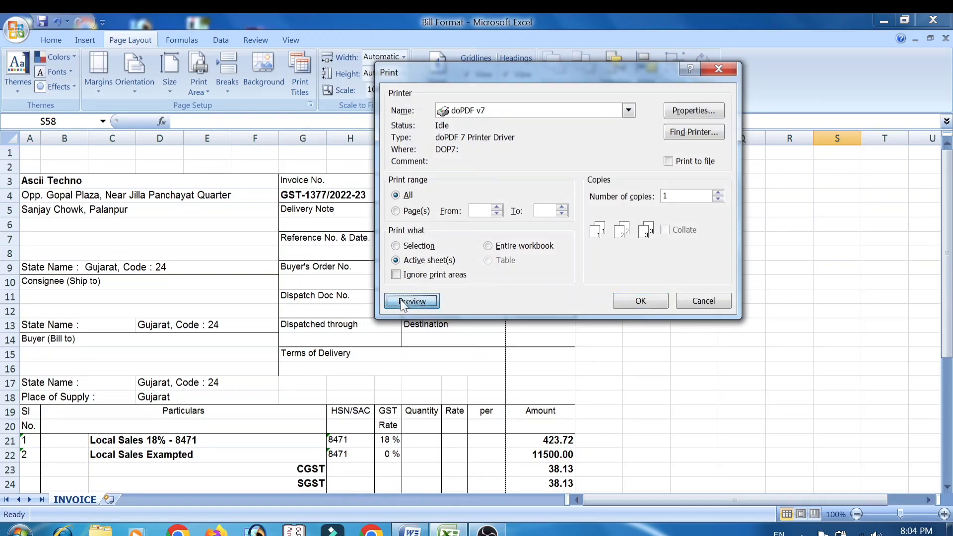
From the preview's Page Setup, scale the sheet to Fit to 1 page wide by 1 tall, then exit the preview.
click(401, 300)
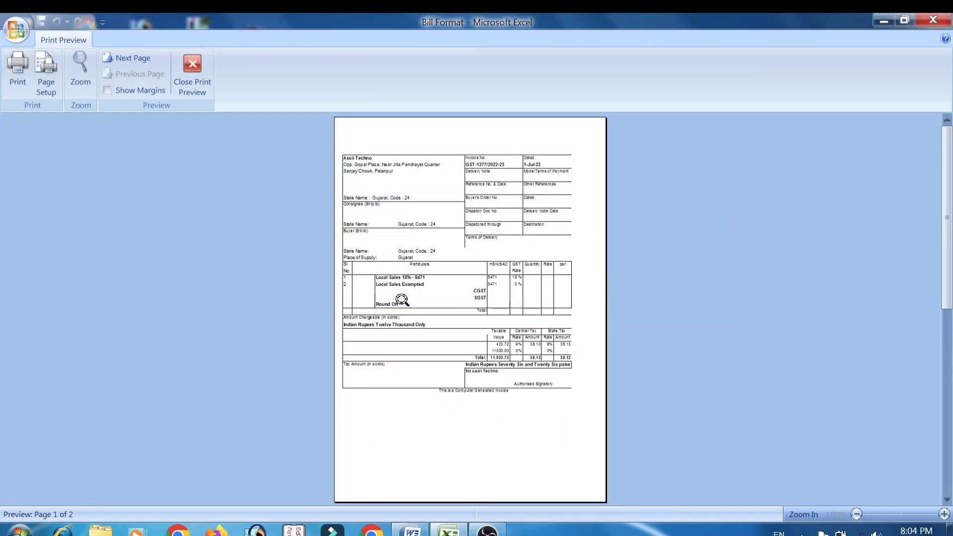
click(46, 74)
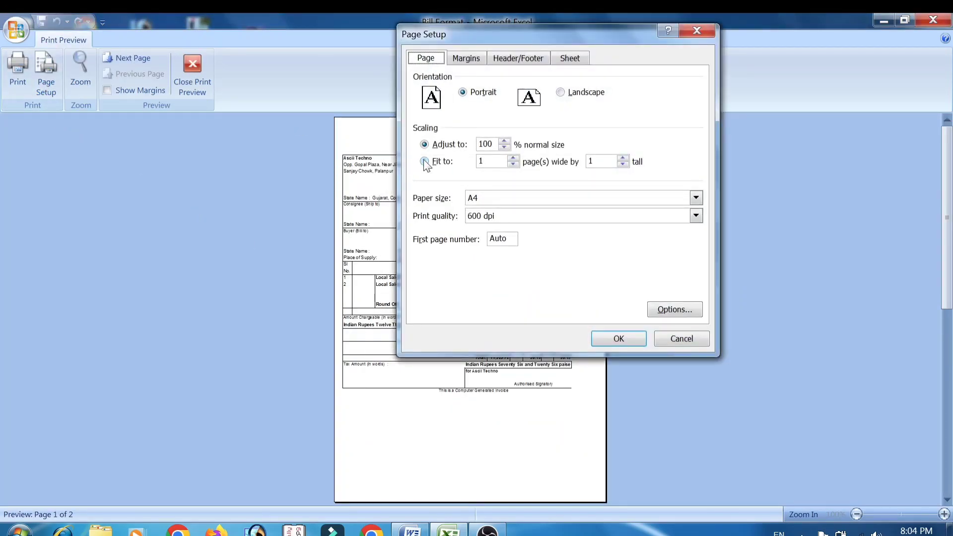
click(425, 162)
click(619, 342)
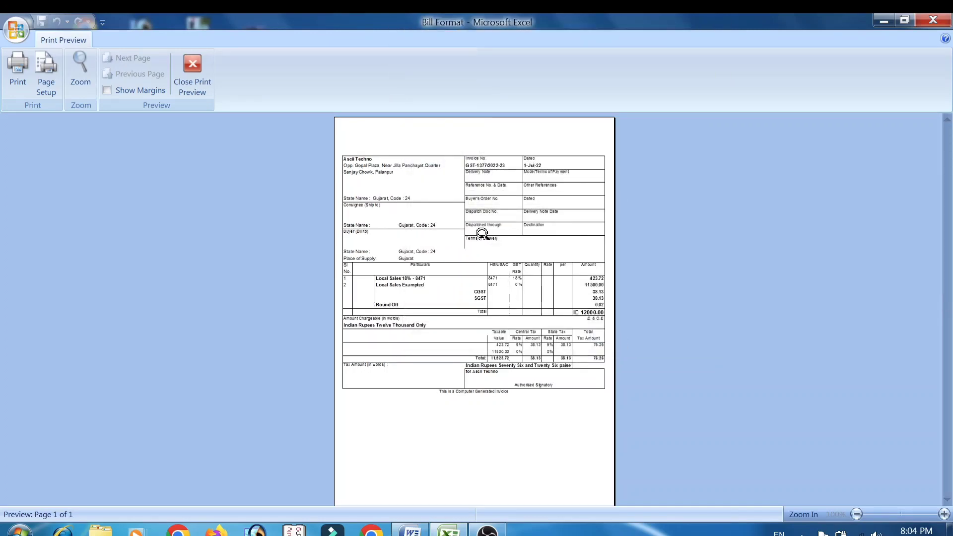
click(204, 67)
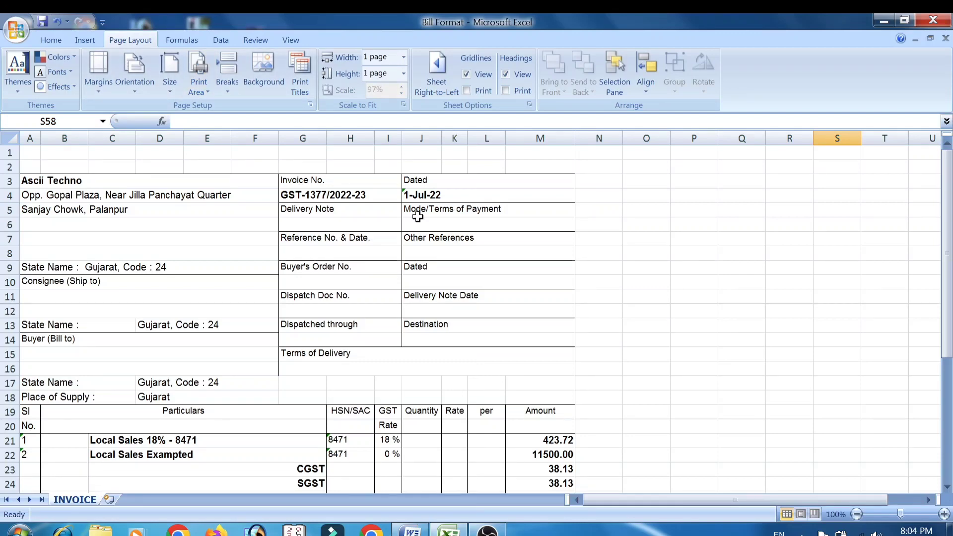
Open the print preview of the single-page invoice and zoom in on it.
key(ctrl+p)
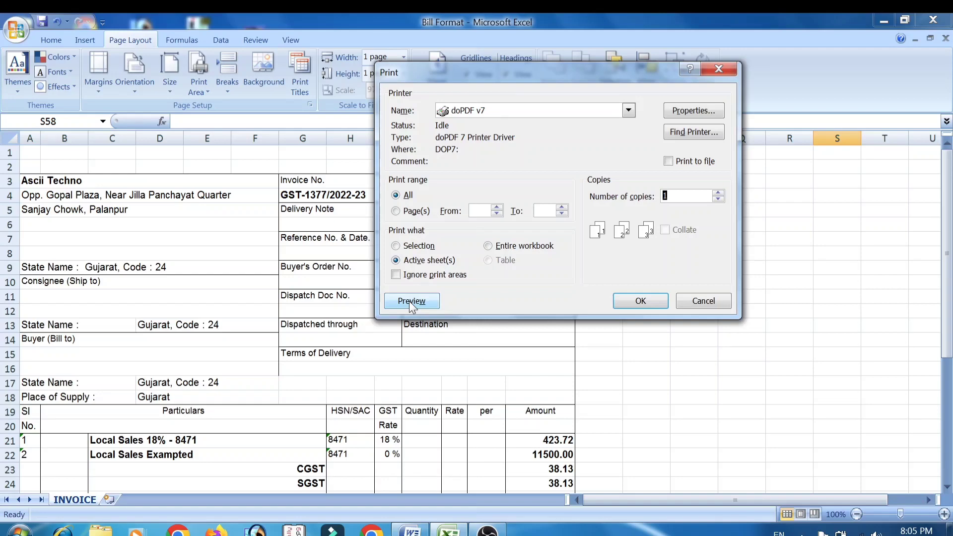
click(410, 301)
click(413, 307)
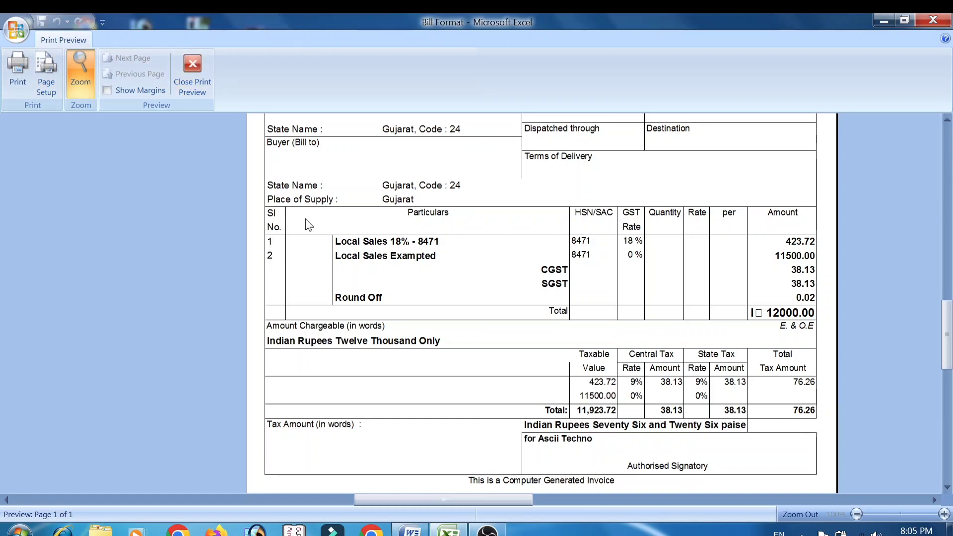
Print the invoice through doPDF and save it as Bill Format.pdf.
click(16, 66)
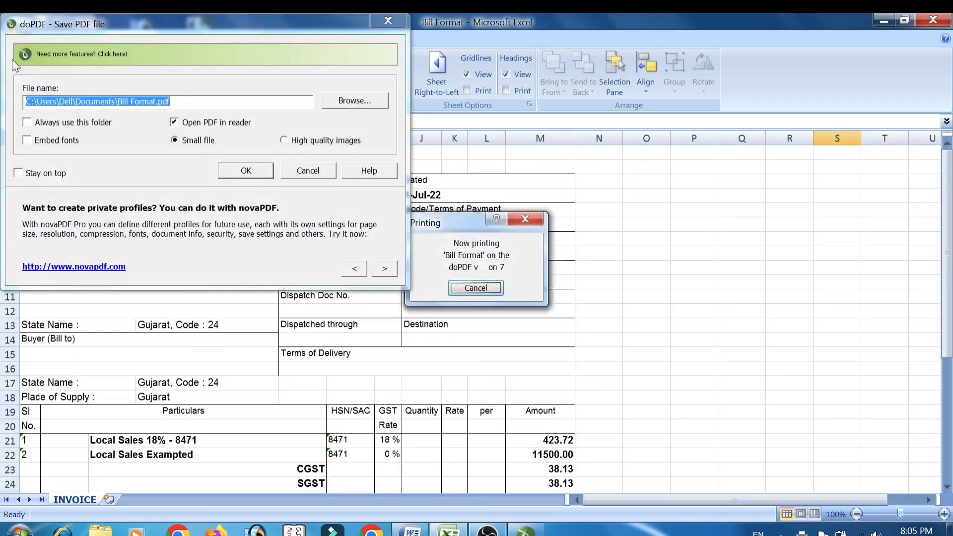
click(237, 172)
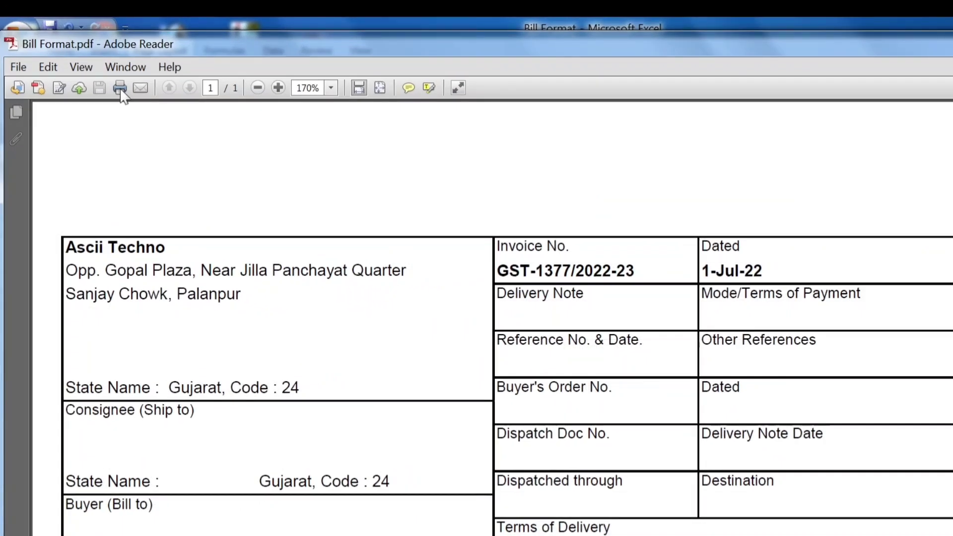
Bring up Adobe Reader's Print dialog for Bill Format.pdf with doPDF v7 as the printer.
click(120, 88)
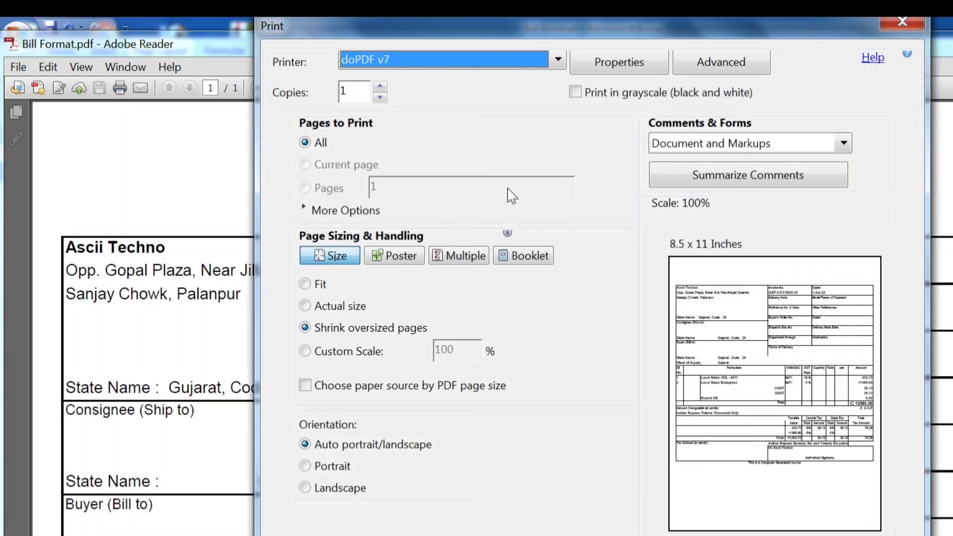
click(559, 59)
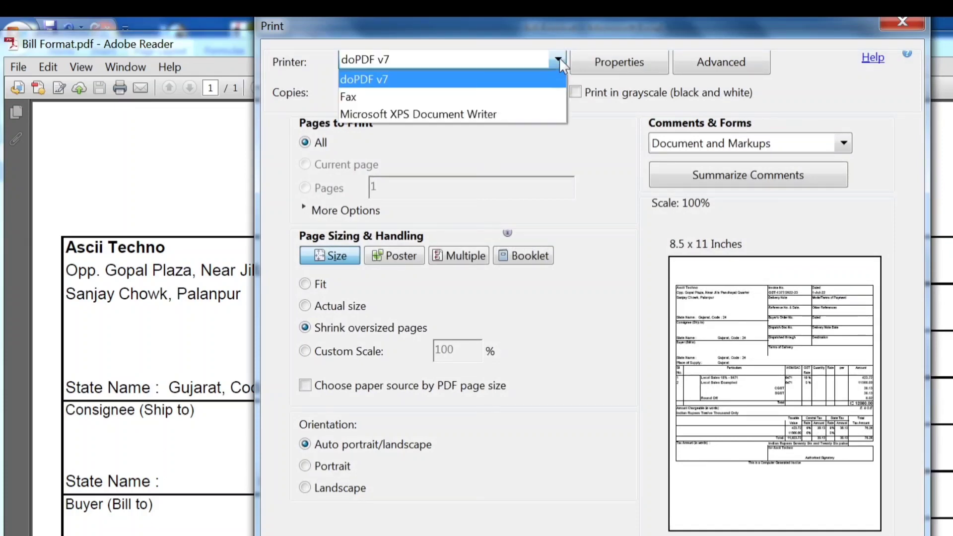
click(564, 59)
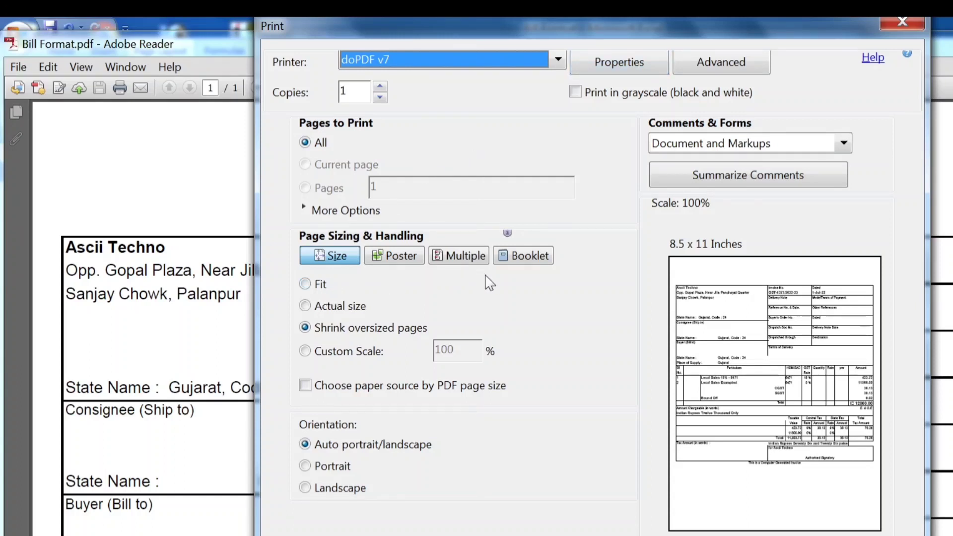
Try Booklet printing with Front side only, then Back side only, left binding, and cancel.
click(516, 258)
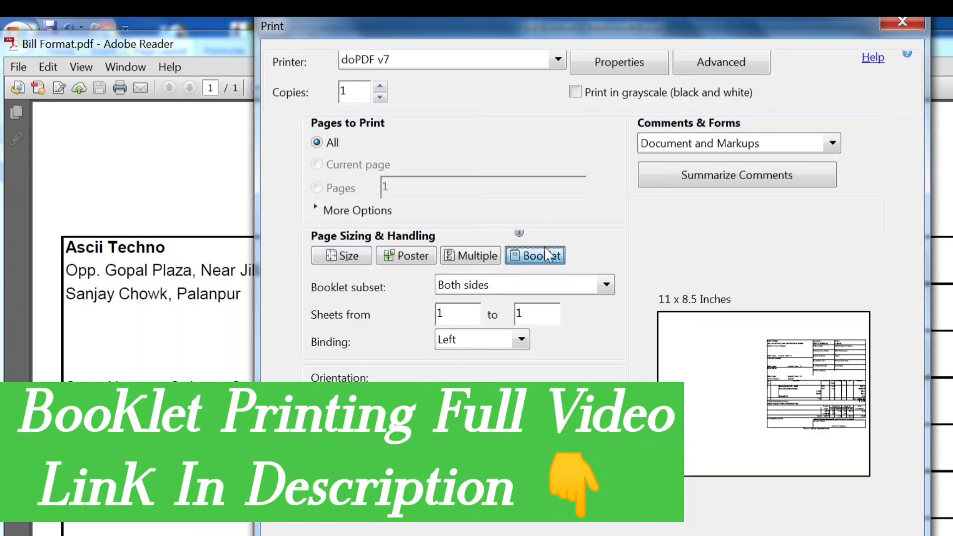
click(607, 285)
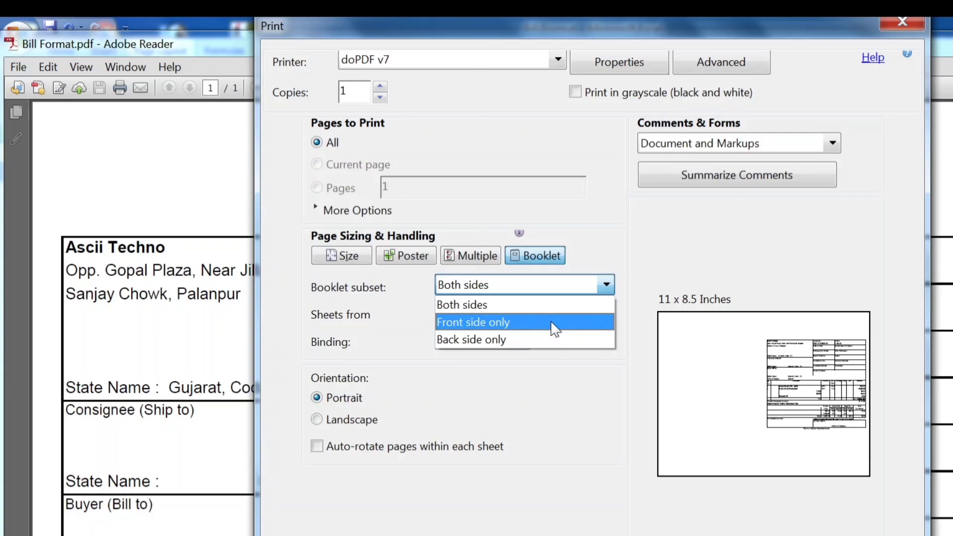
click(554, 329)
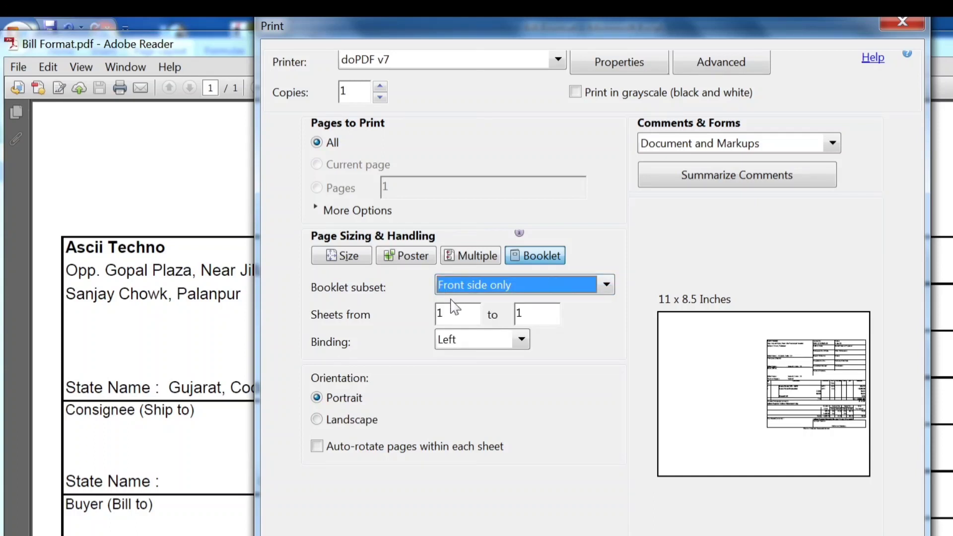
click(522, 340)
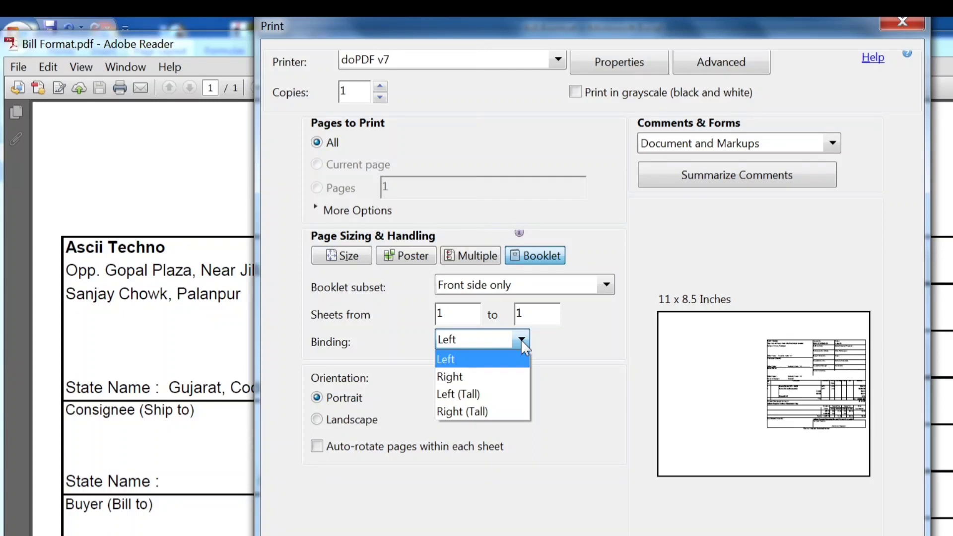
click(522, 340)
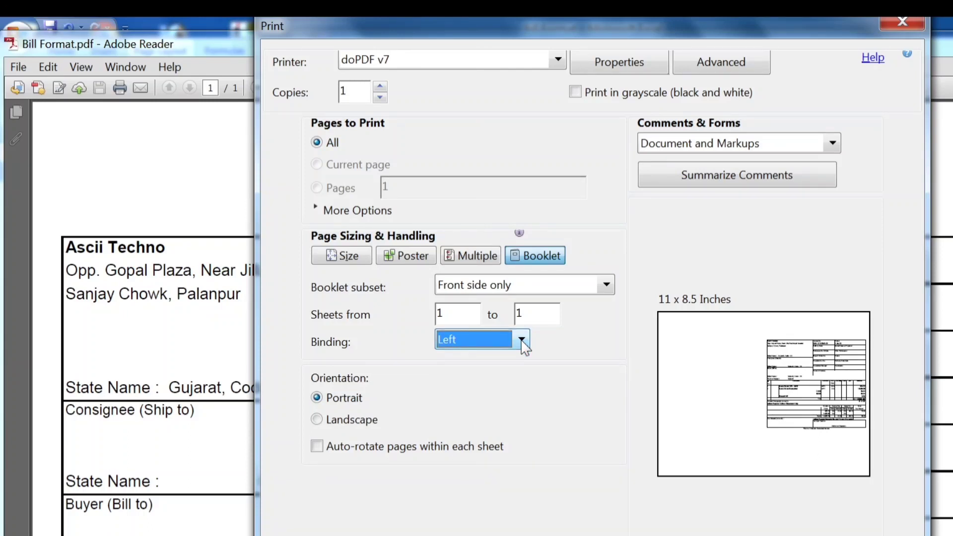
click(607, 285)
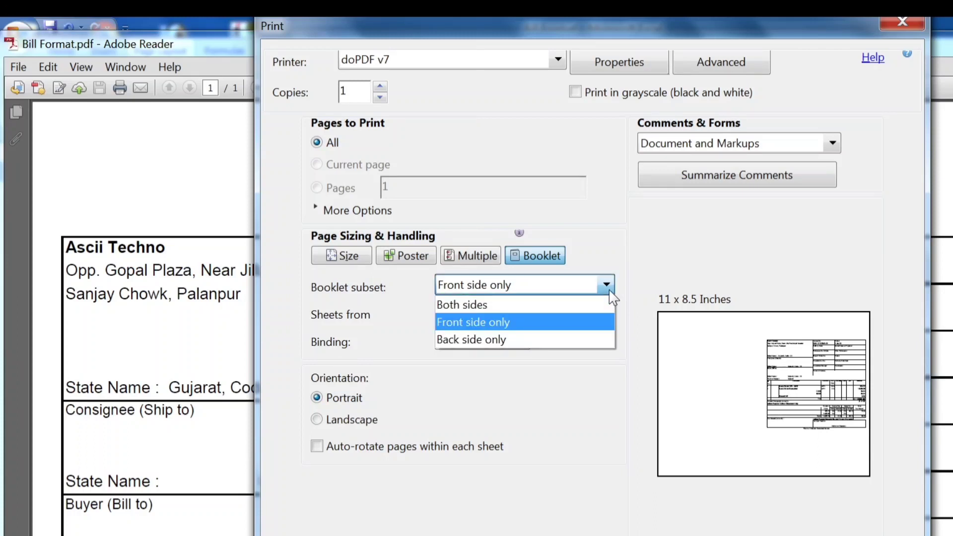
click(539, 350)
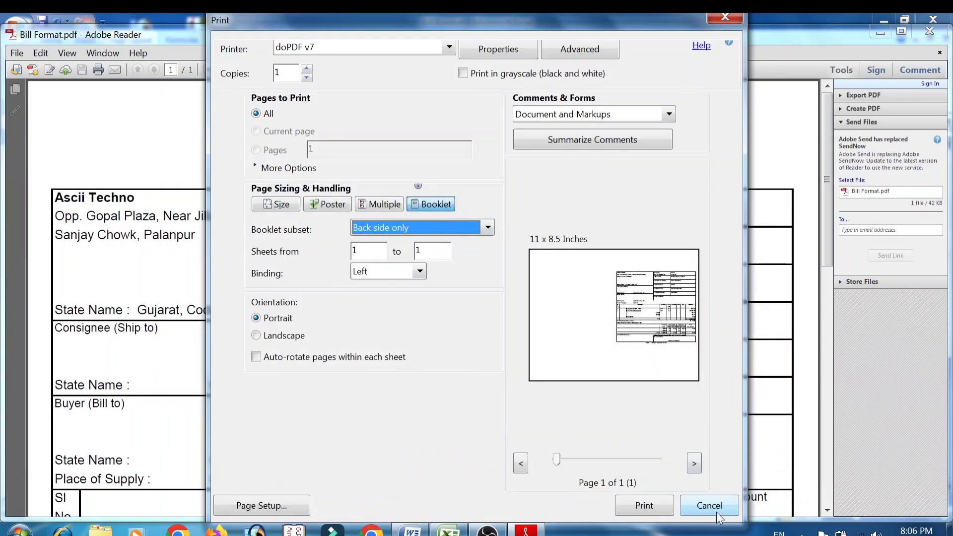
click(716, 512)
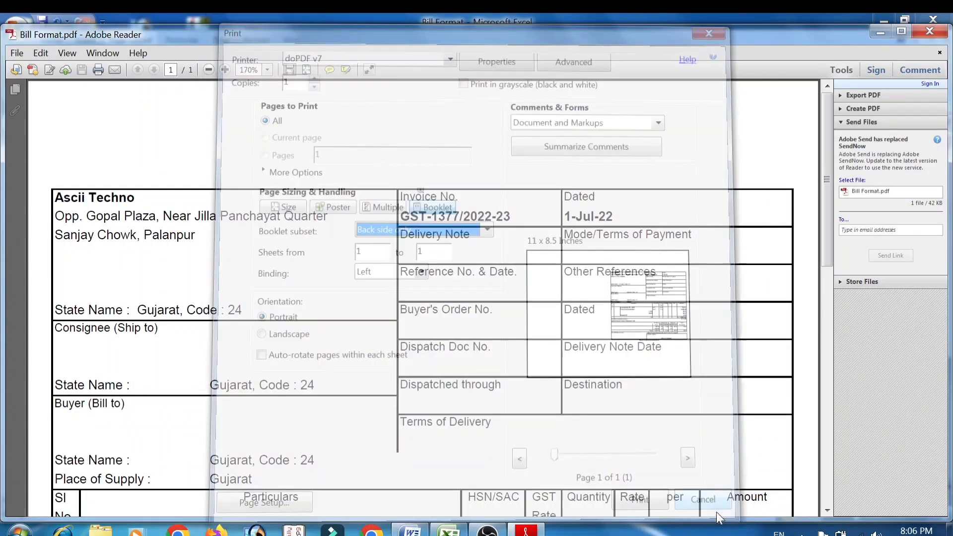